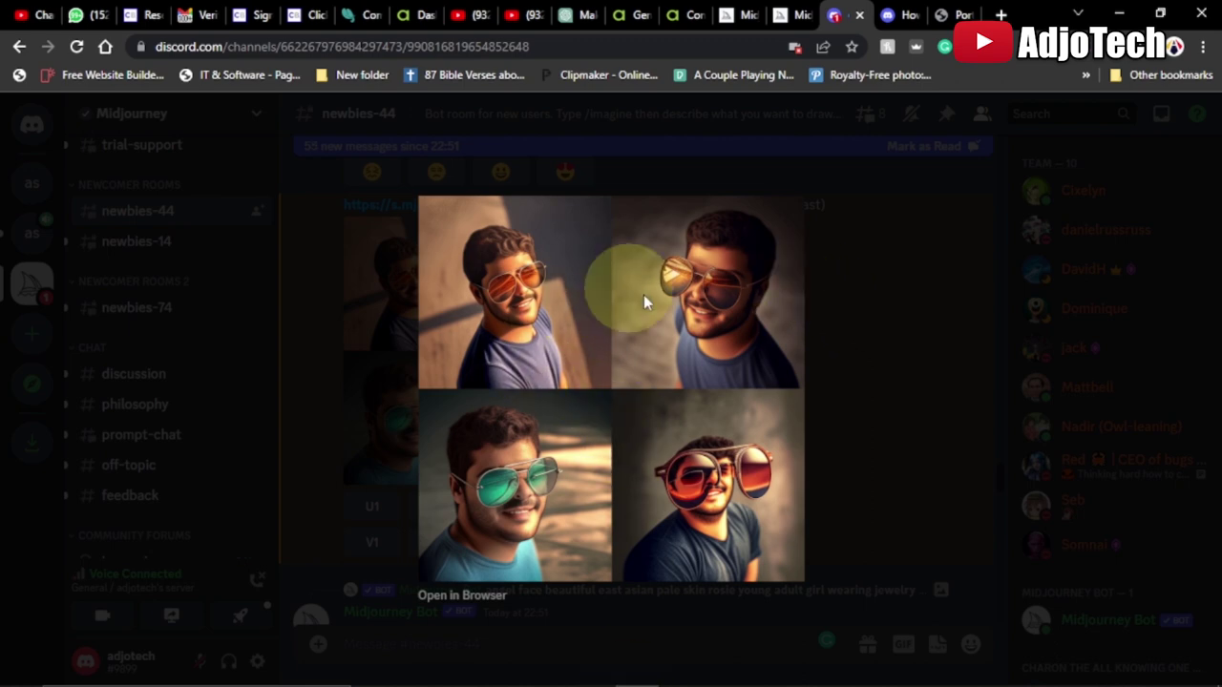
# View the pexels-italo-melo photo from Downloads full size in Picasa, then close Downloads
pyautogui.moveTo(443, 670)
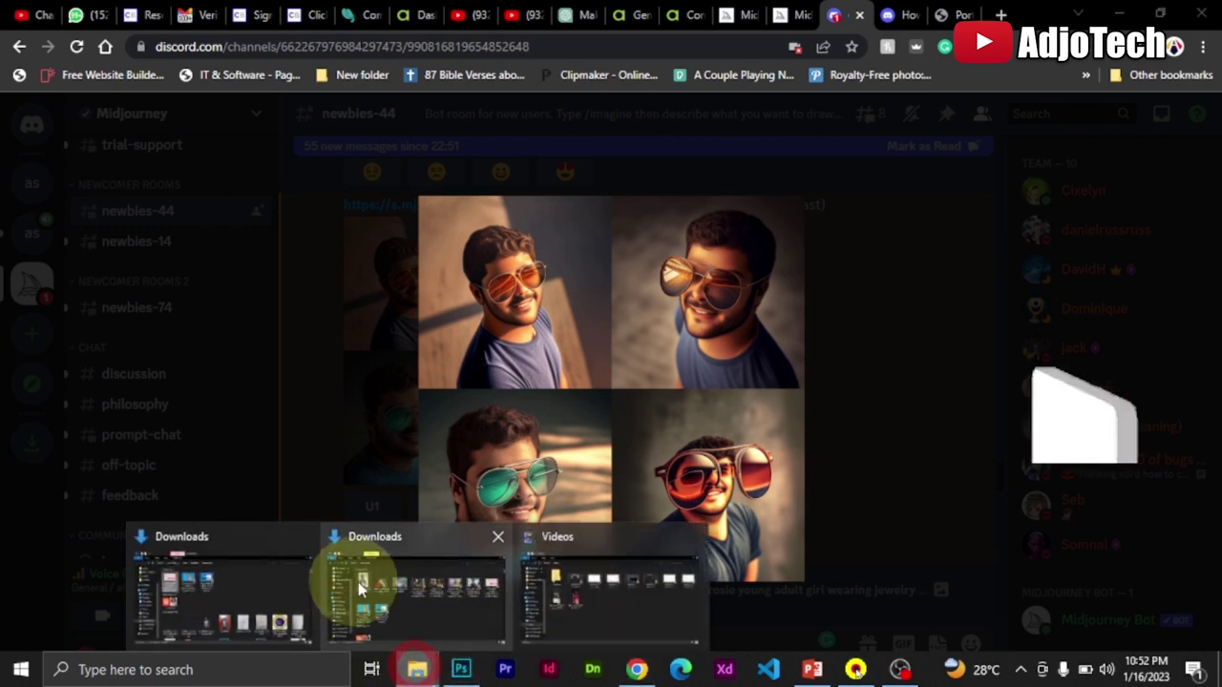
pyautogui.click(369, 586)
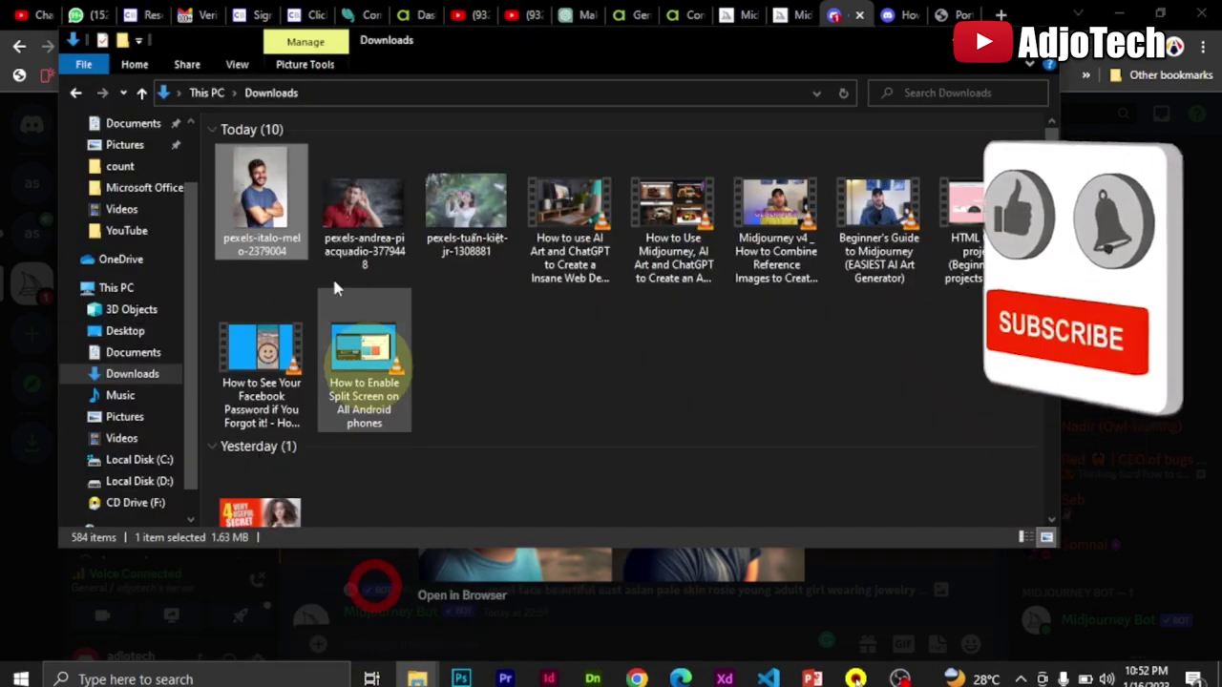
pyautogui.click(286, 204)
pyautogui.click(286, 204)
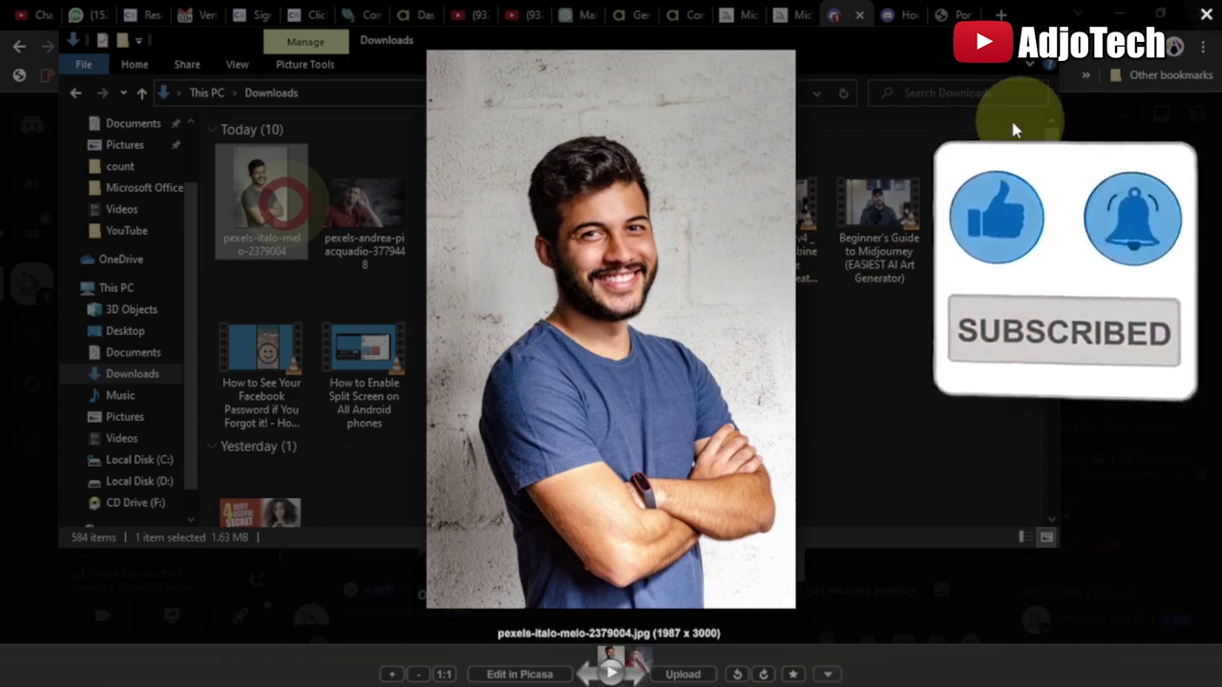
pyautogui.click(1202, 17)
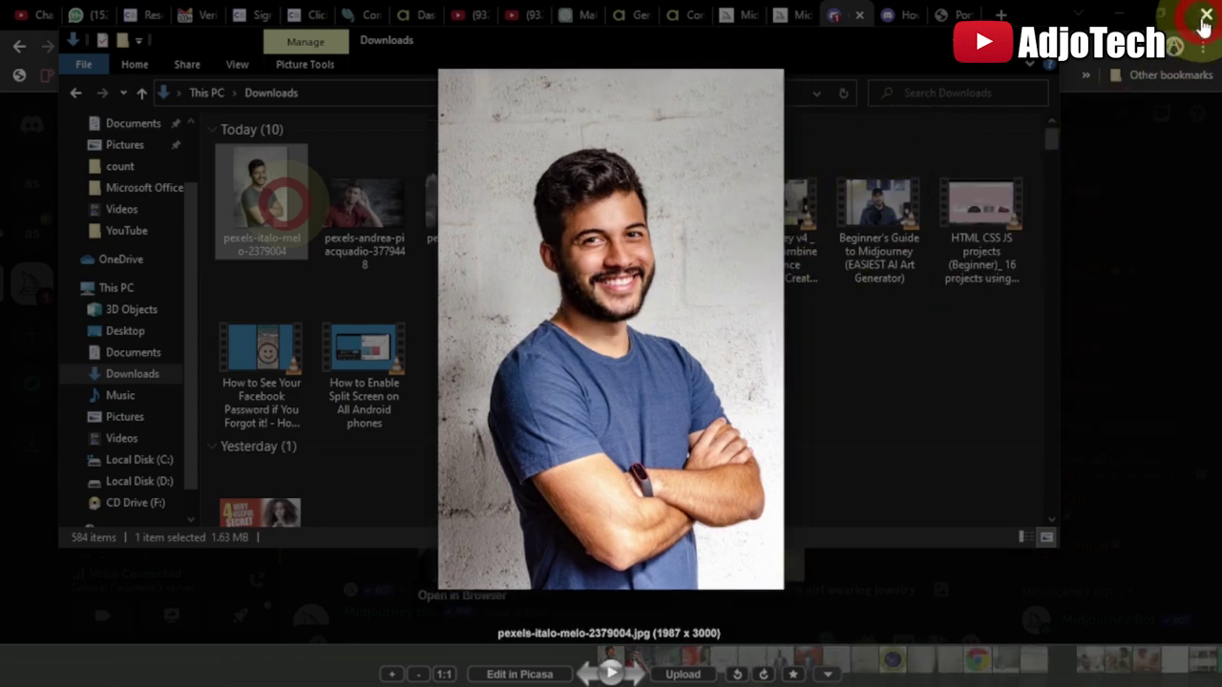
pyautogui.click(948, 40)
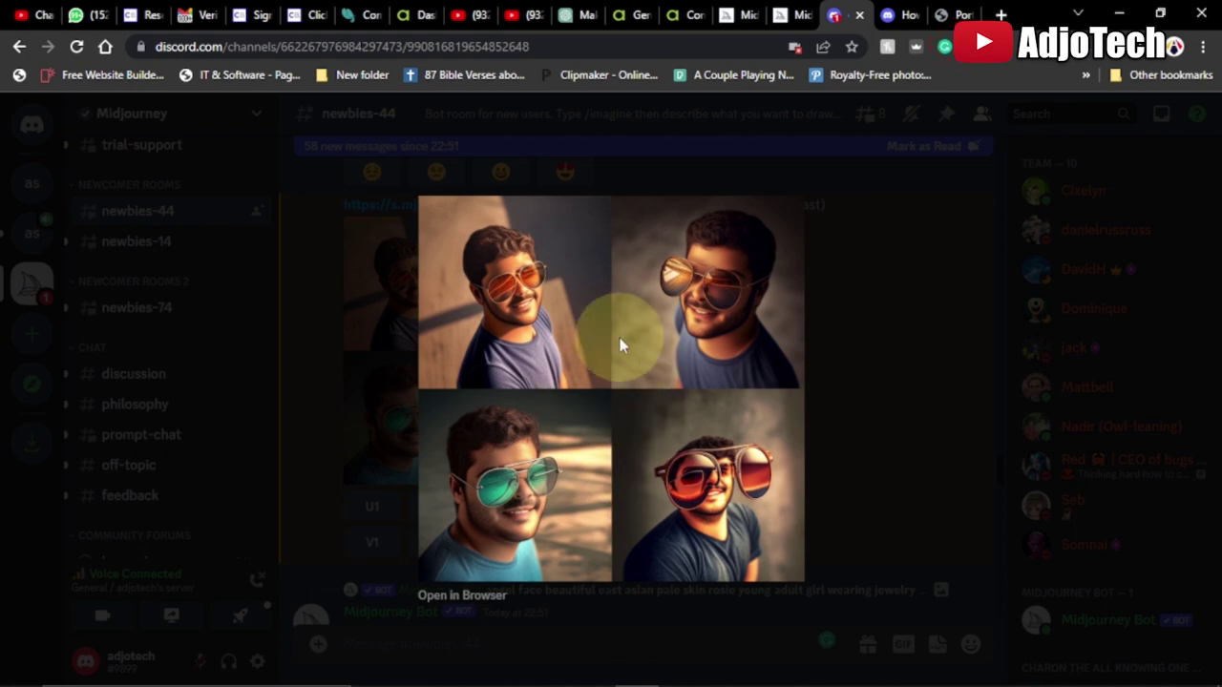
# Run the PowerPoint presentation as a full-screen slide show, then end it
pyautogui.click(812, 668)
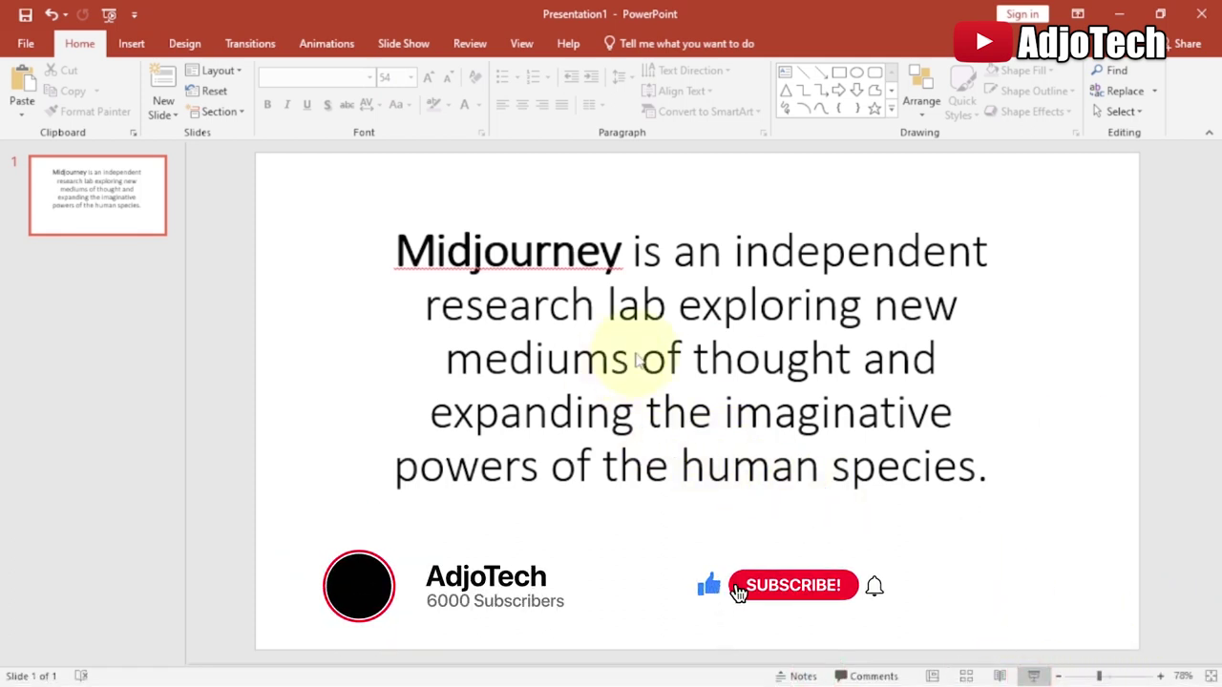
pyautogui.press('F5')
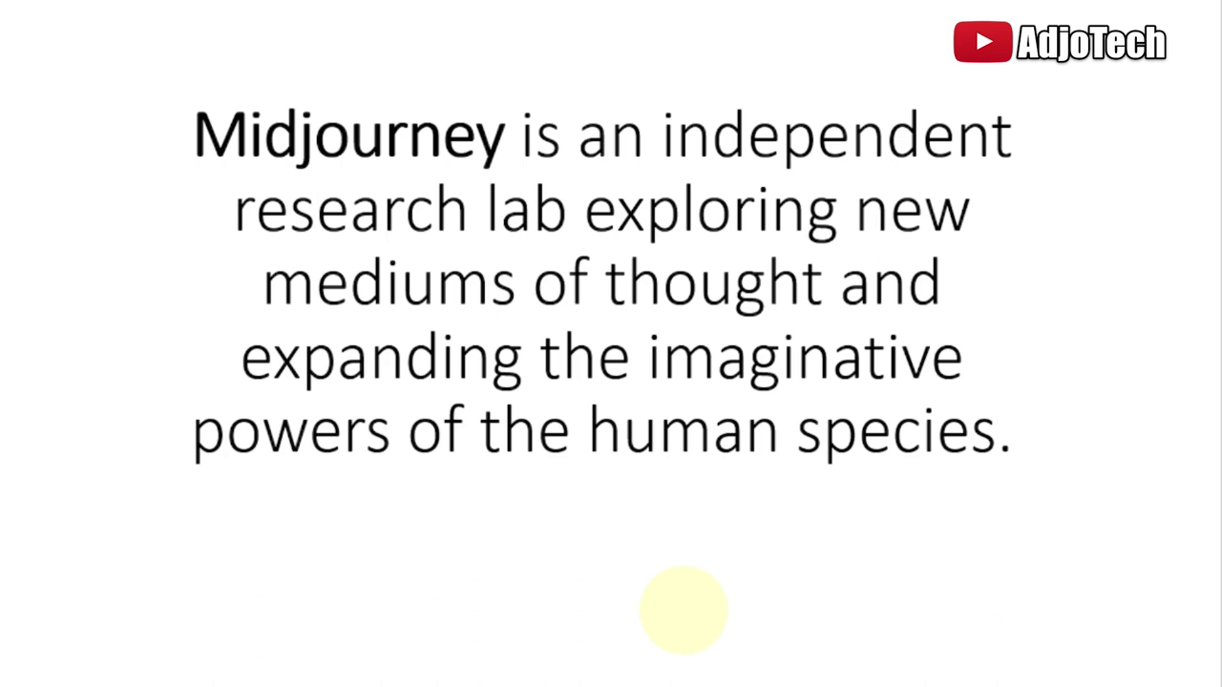
pyautogui.press('Escape')
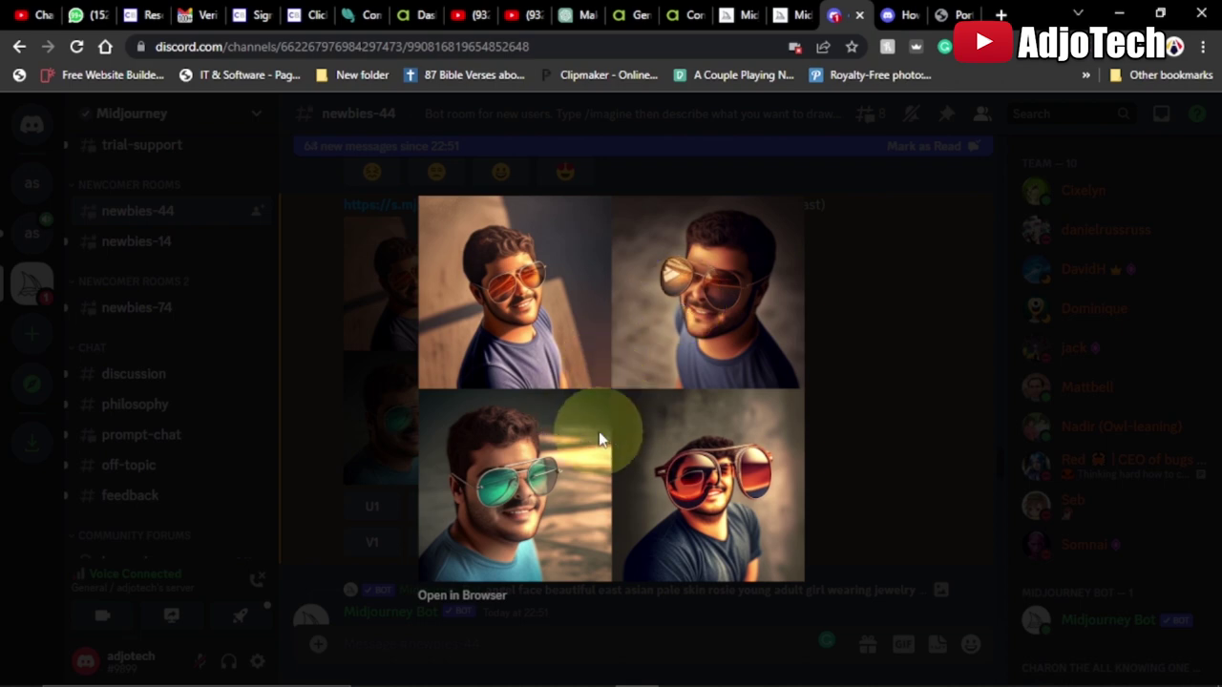
# Preview the pexels-italo-melo and pexels-andrea-piacquadio photos in Picasa, then switch to the Midjourney homepage
pyautogui.click(416, 671)
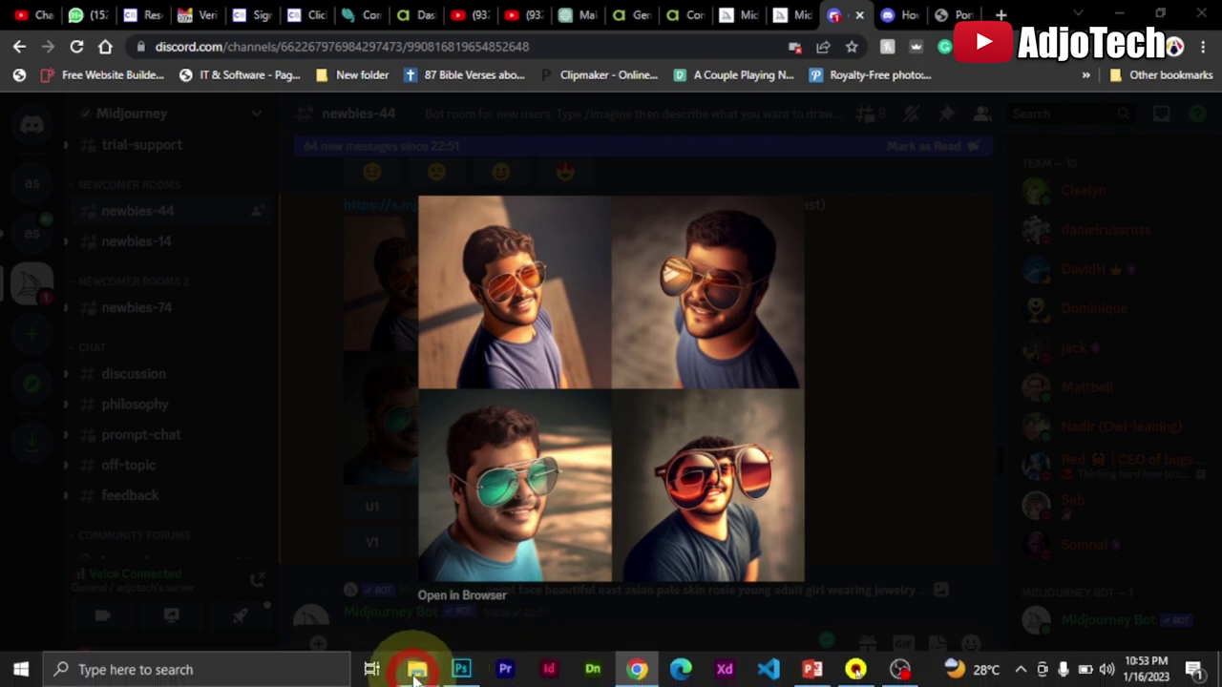
pyautogui.click(423, 616)
pyautogui.doubleClick(275, 218)
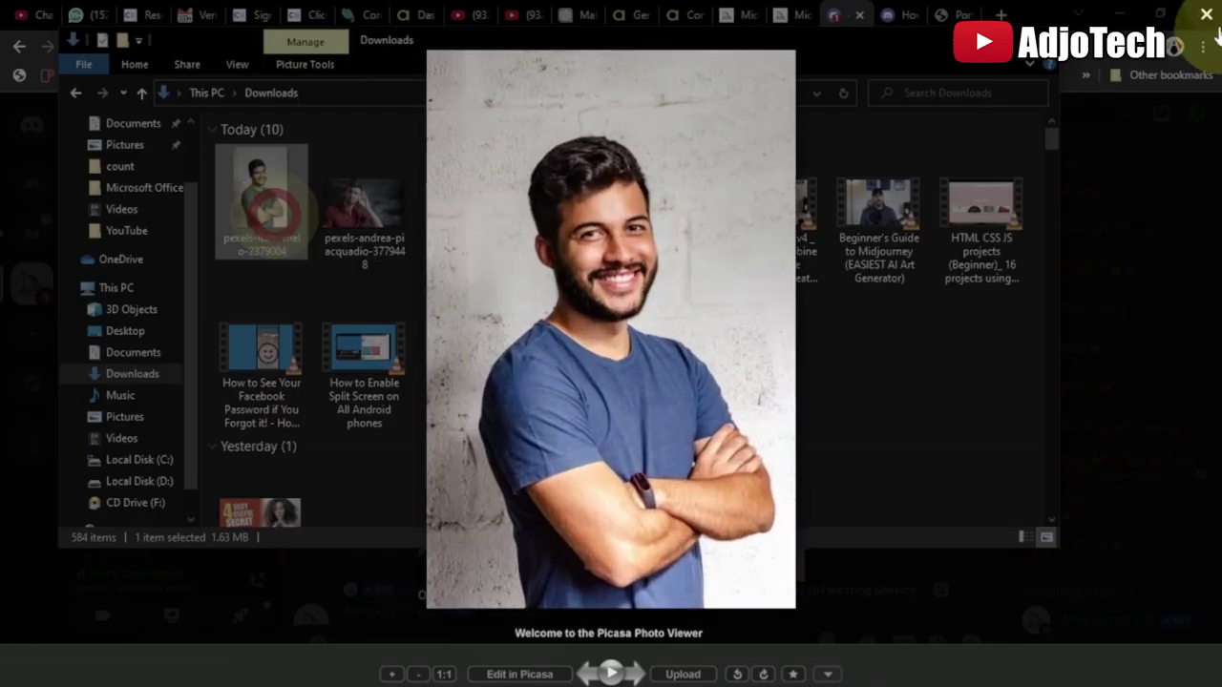
pyautogui.click(1205, 15)
pyautogui.click(401, 229)
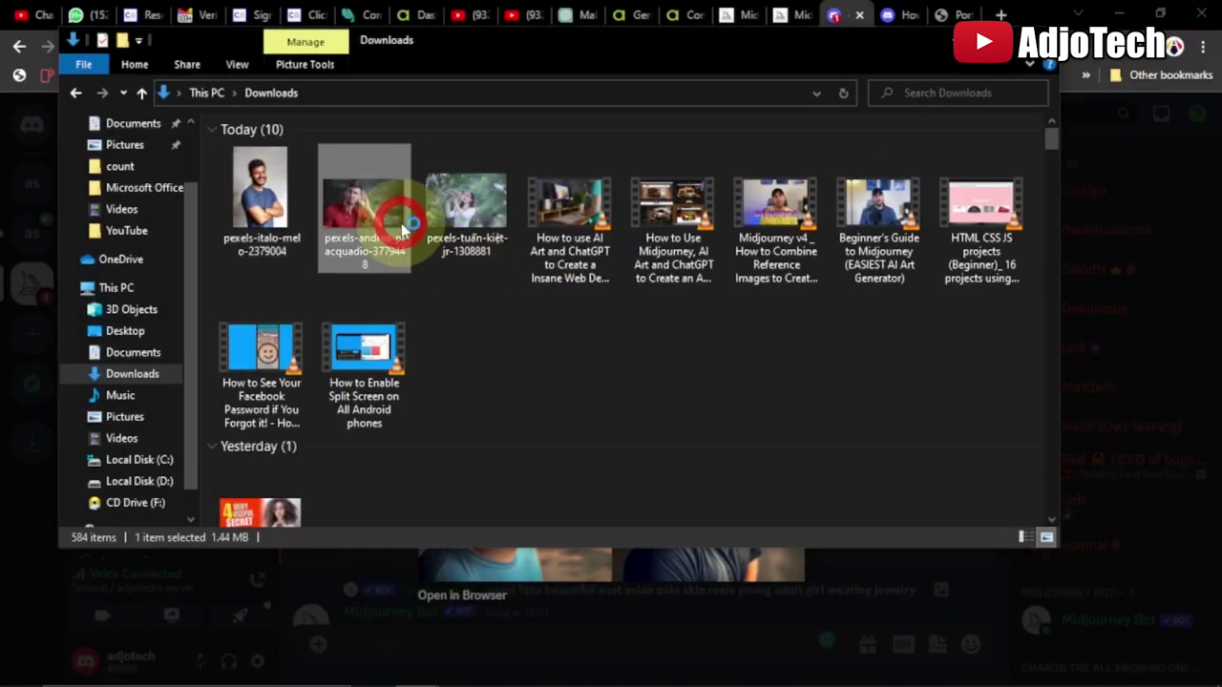
pyautogui.doubleClick(401, 229)
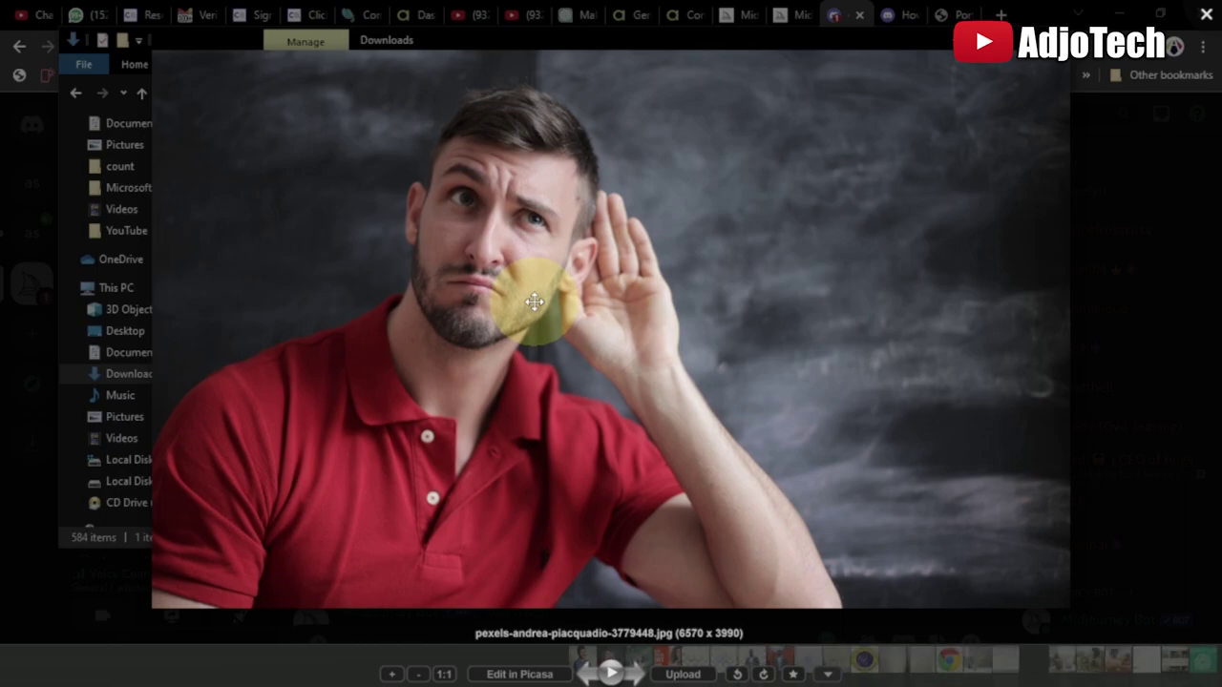
pyautogui.click(1206, 15)
pyautogui.click(778, 15)
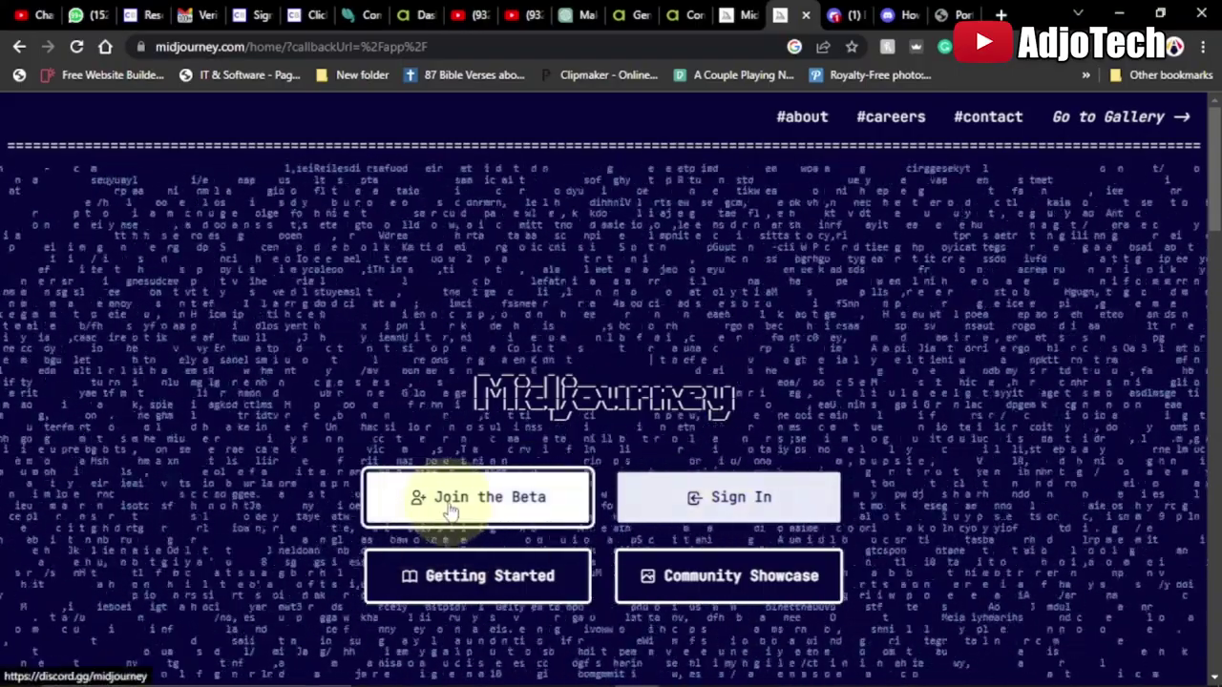
# Use Join the Beta on midjourney.com to reach Midjourney's Discord server invite
pyautogui.click(487, 516)
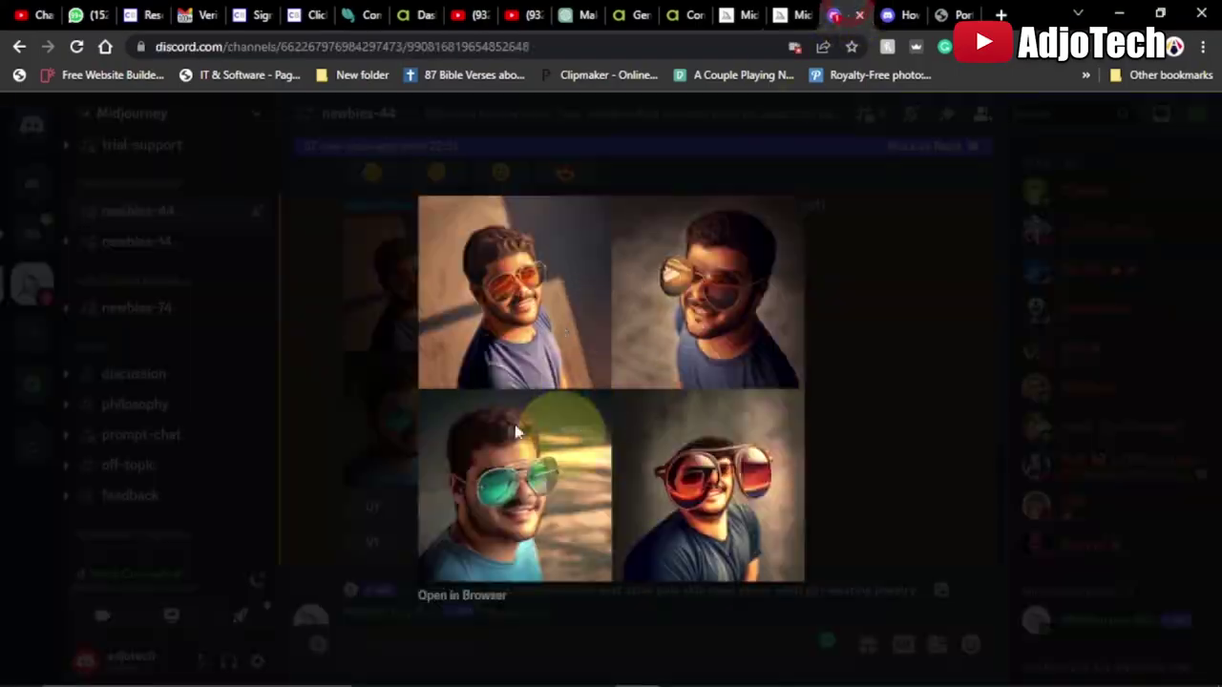
pyautogui.click(779, 14)
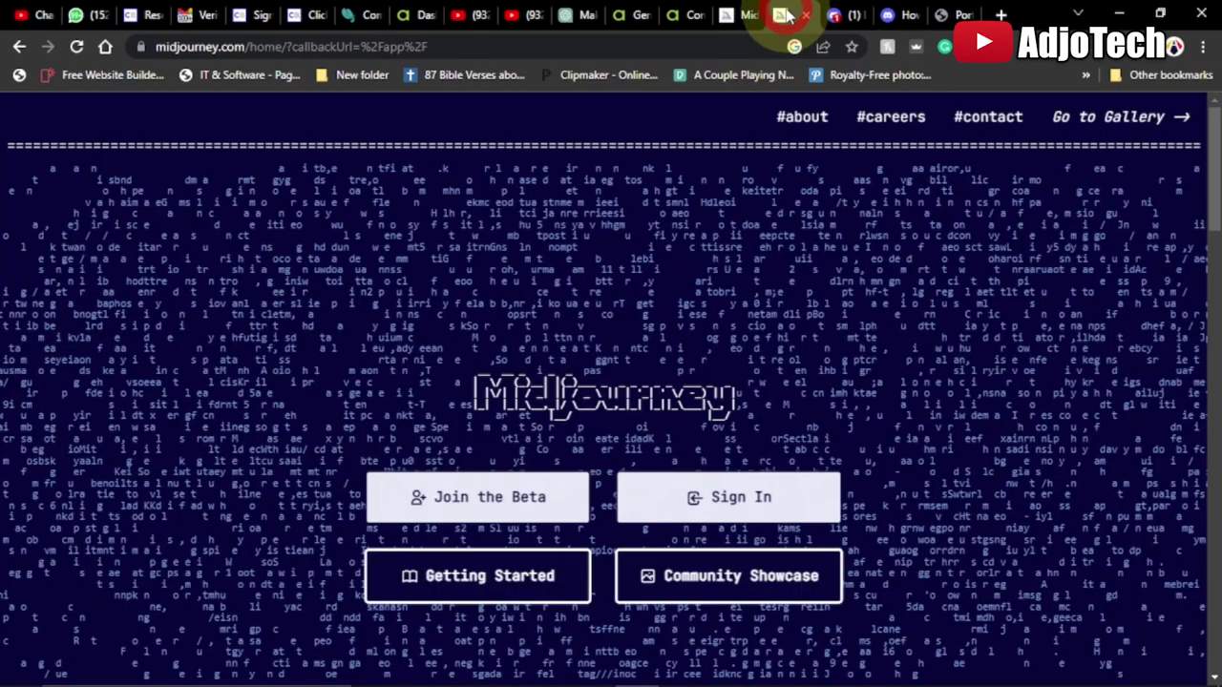
pyautogui.click(449, 496)
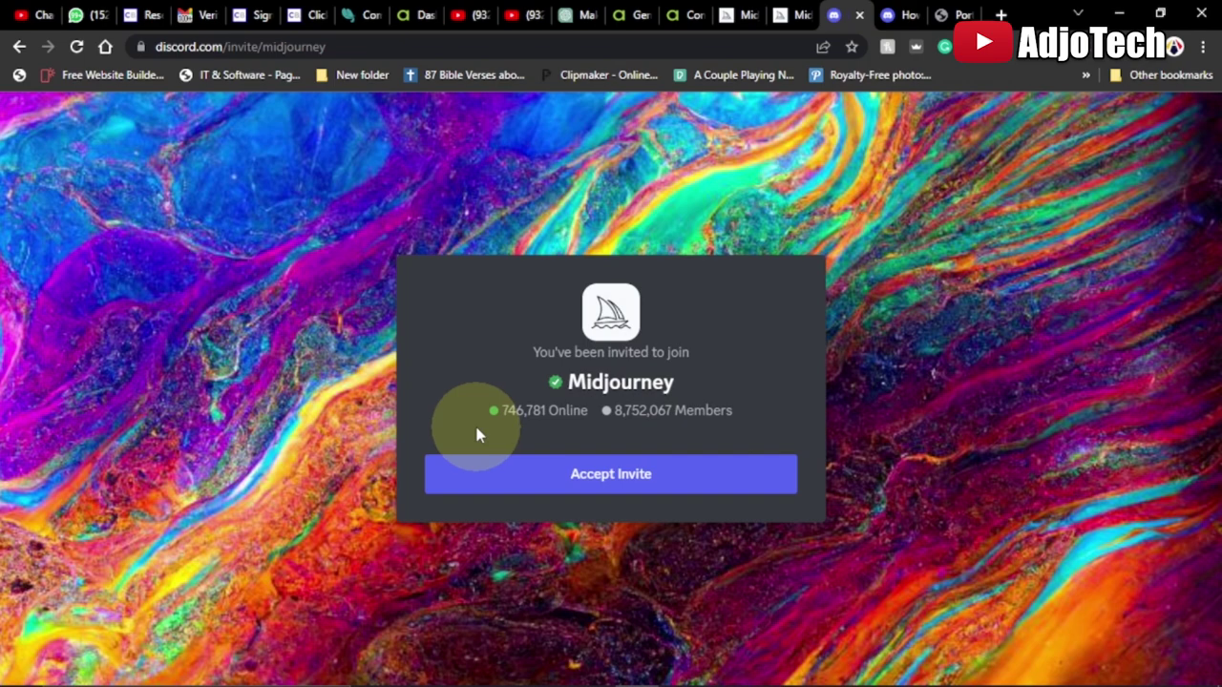
# Accept the Midjourney server invite and dismiss the microphone access warning
pyautogui.click(601, 470)
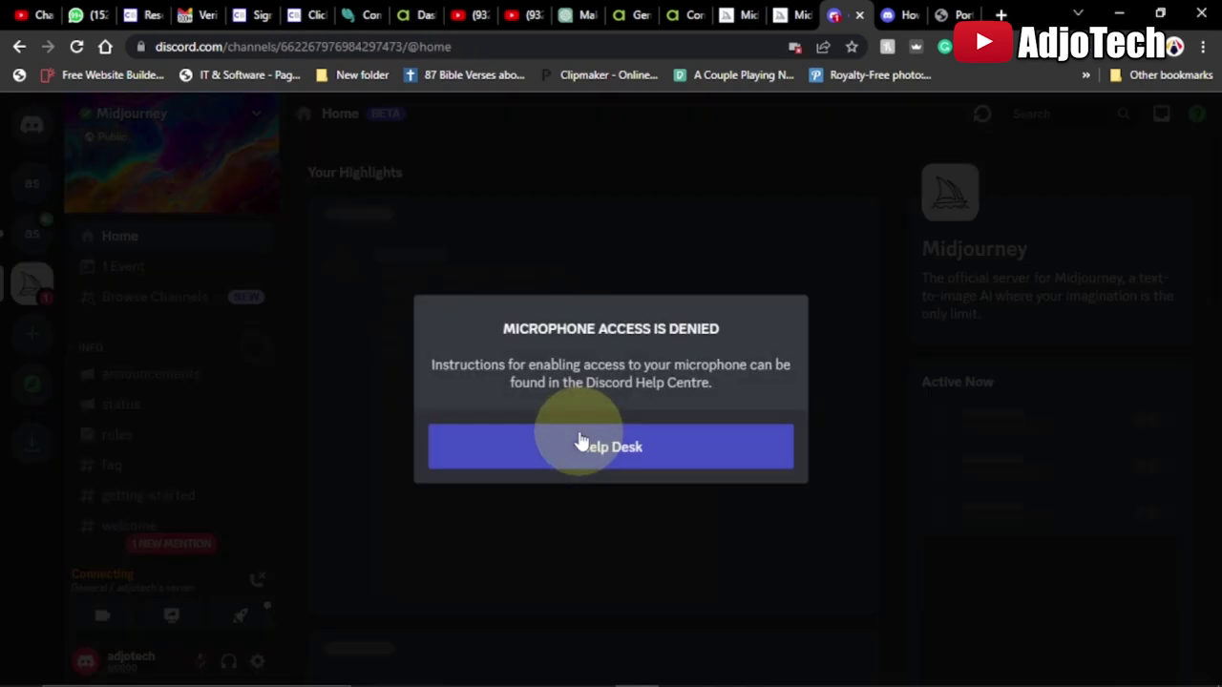
pyautogui.click(801, 256)
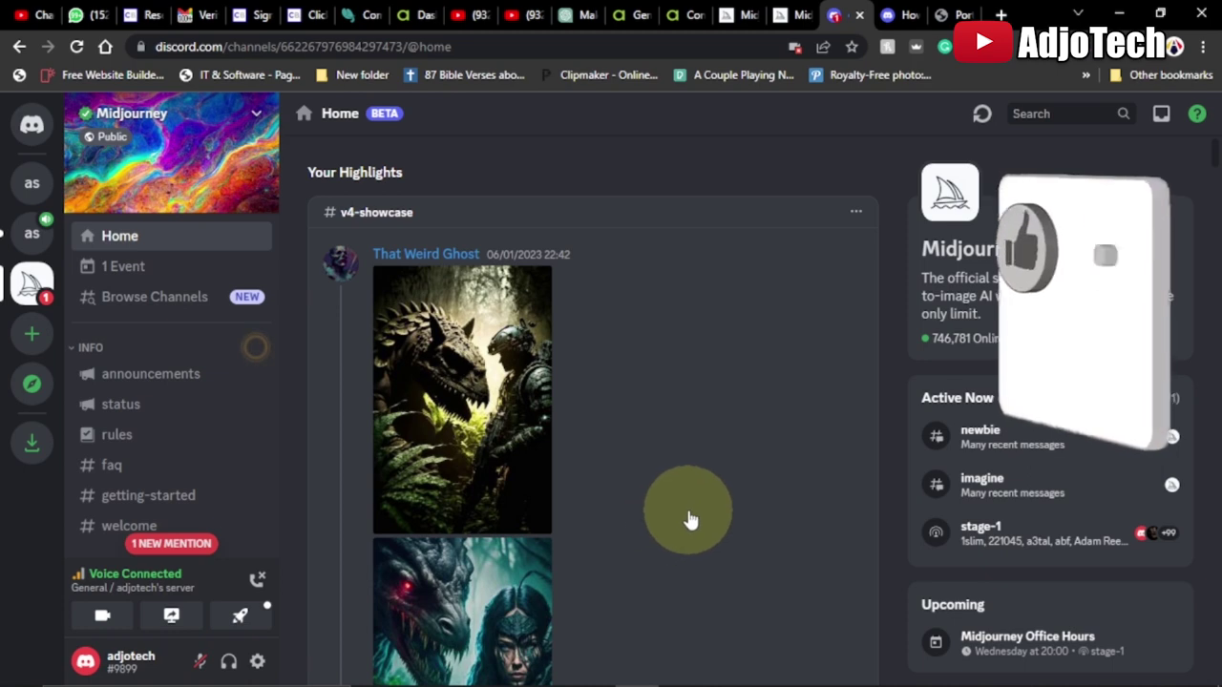
# Open the Midjourney server's newbies-44 channel and browse other users' image grids
pyautogui.click(32, 285)
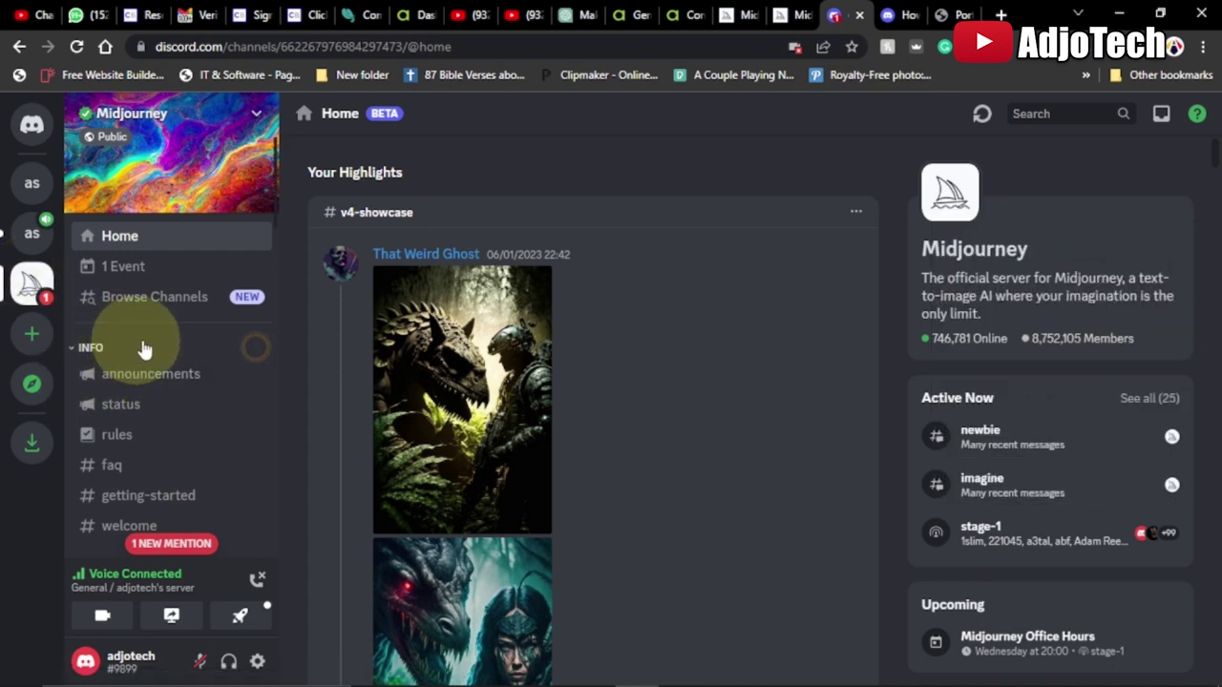
pyautogui.scroll(-3, 143, 344)
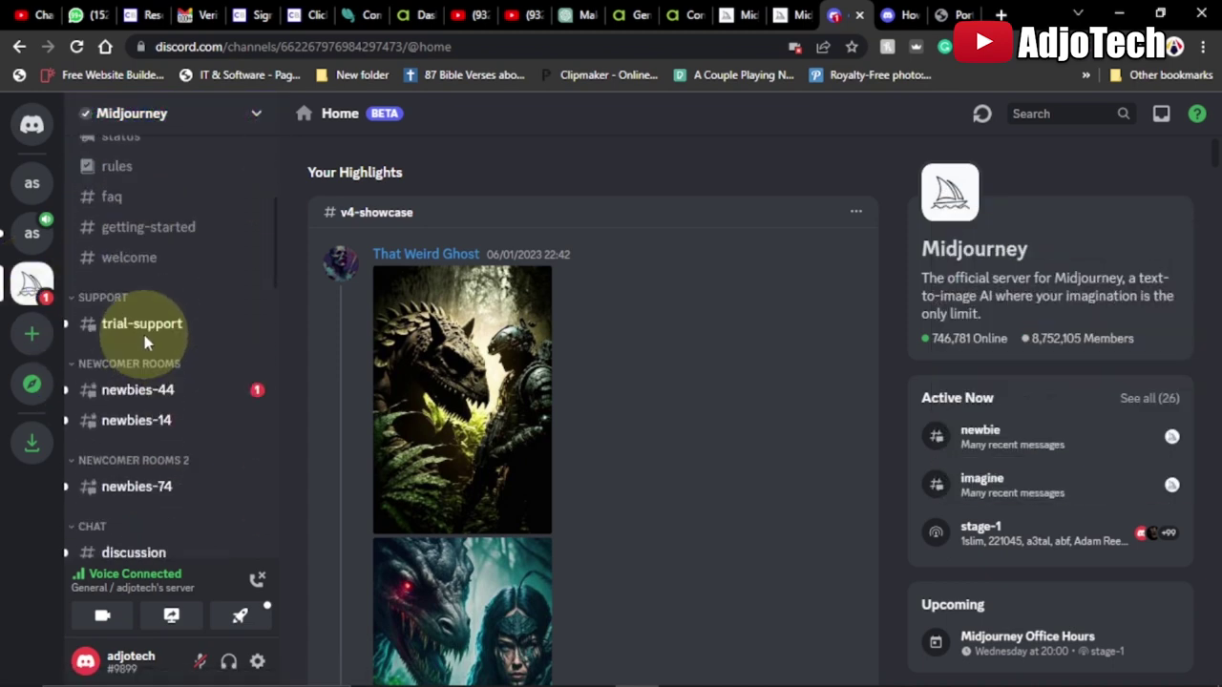
pyautogui.click(139, 397)
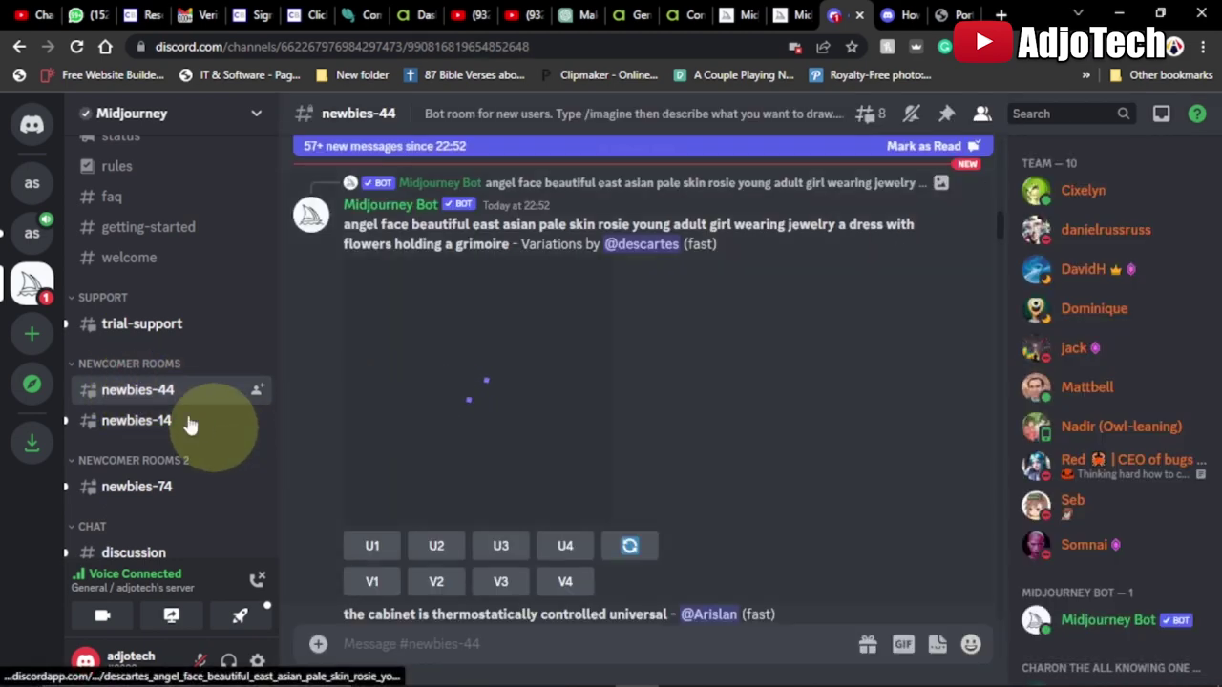
pyautogui.scroll(-3, 795, 381)
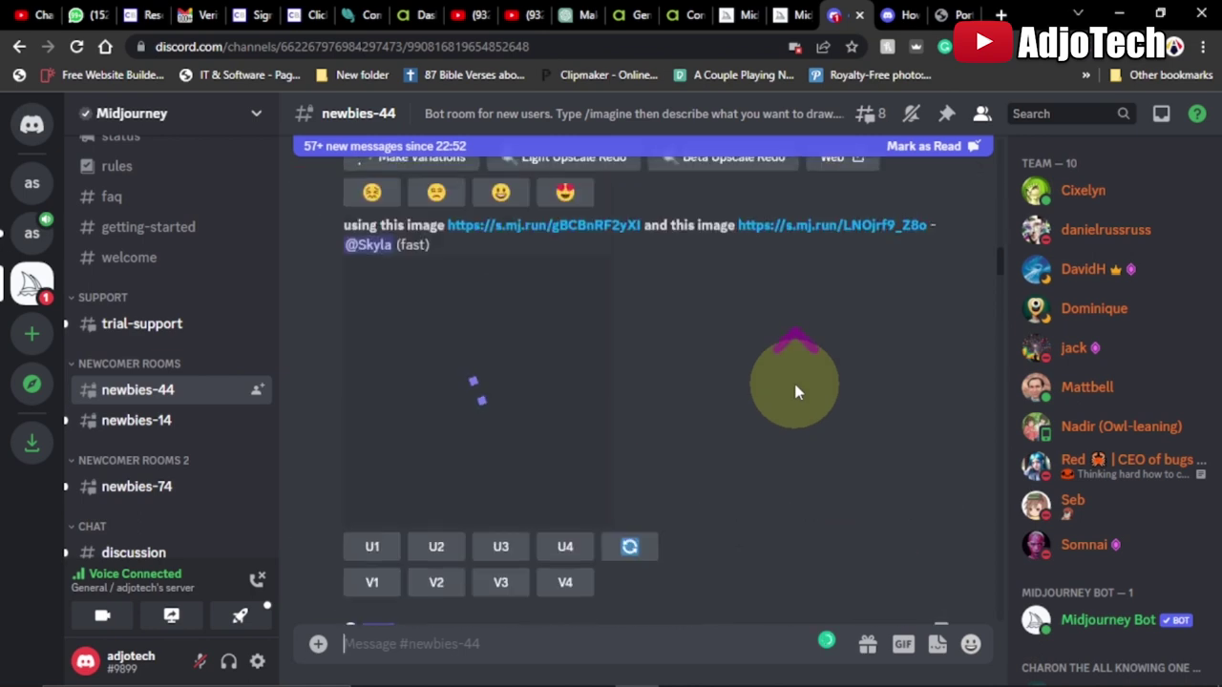
pyautogui.scroll(5, 793, 379)
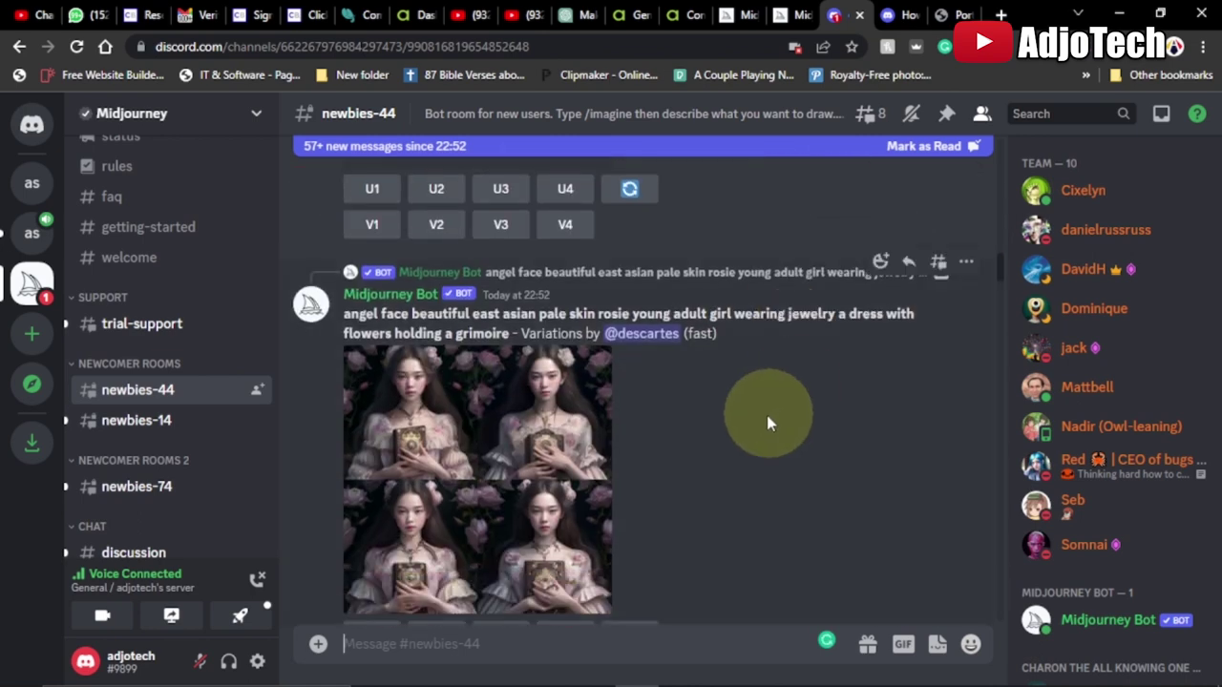
pyautogui.scroll(-3, 775, 426)
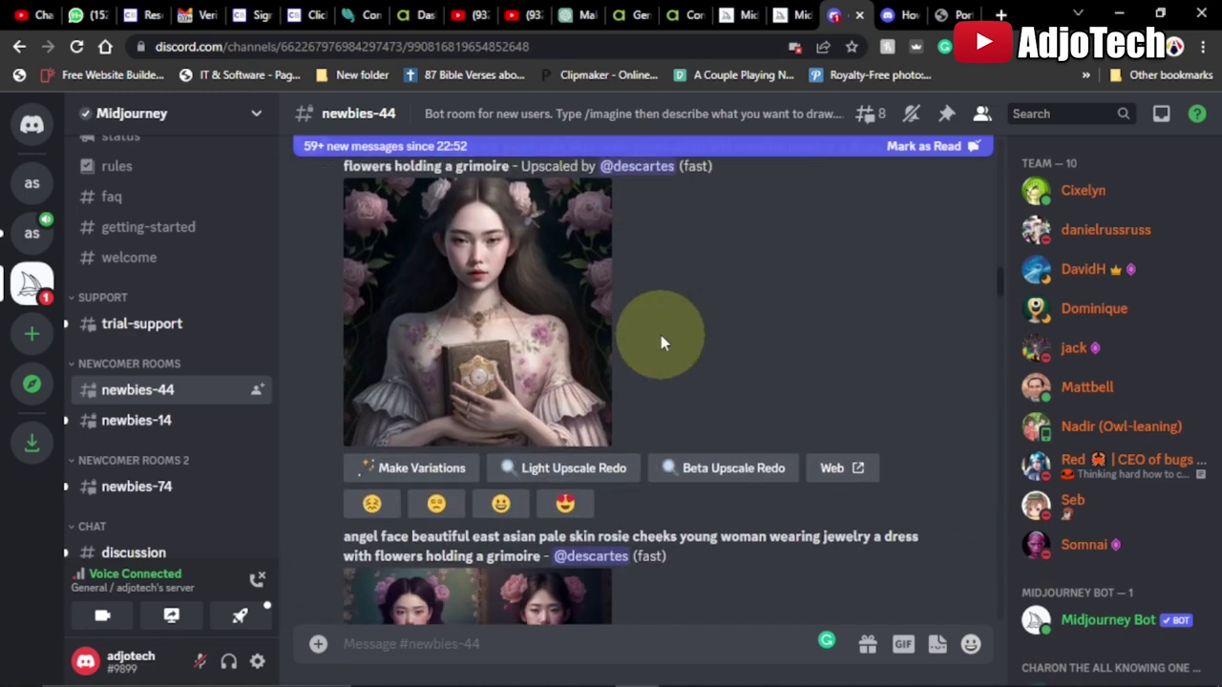
pyautogui.scroll(-10, 702, 372)
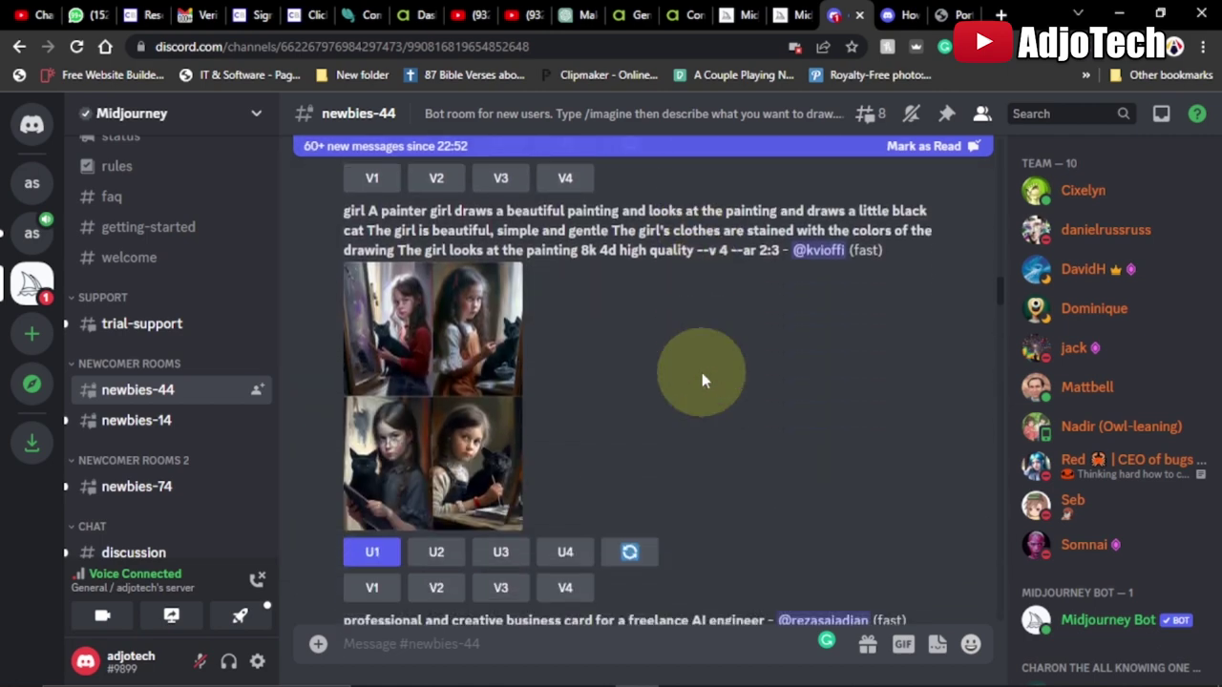
pyautogui.scroll(-2, 702, 380)
pyautogui.scroll(-3, 722, 389)
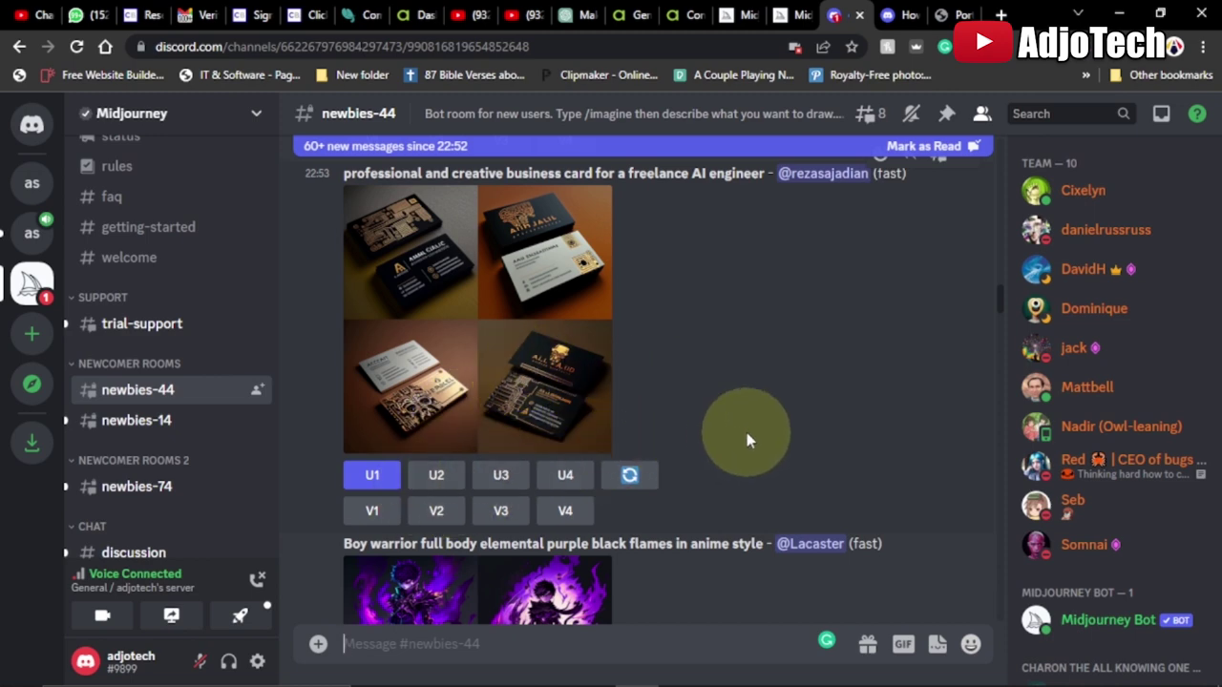
pyautogui.scroll(-8, 748, 420)
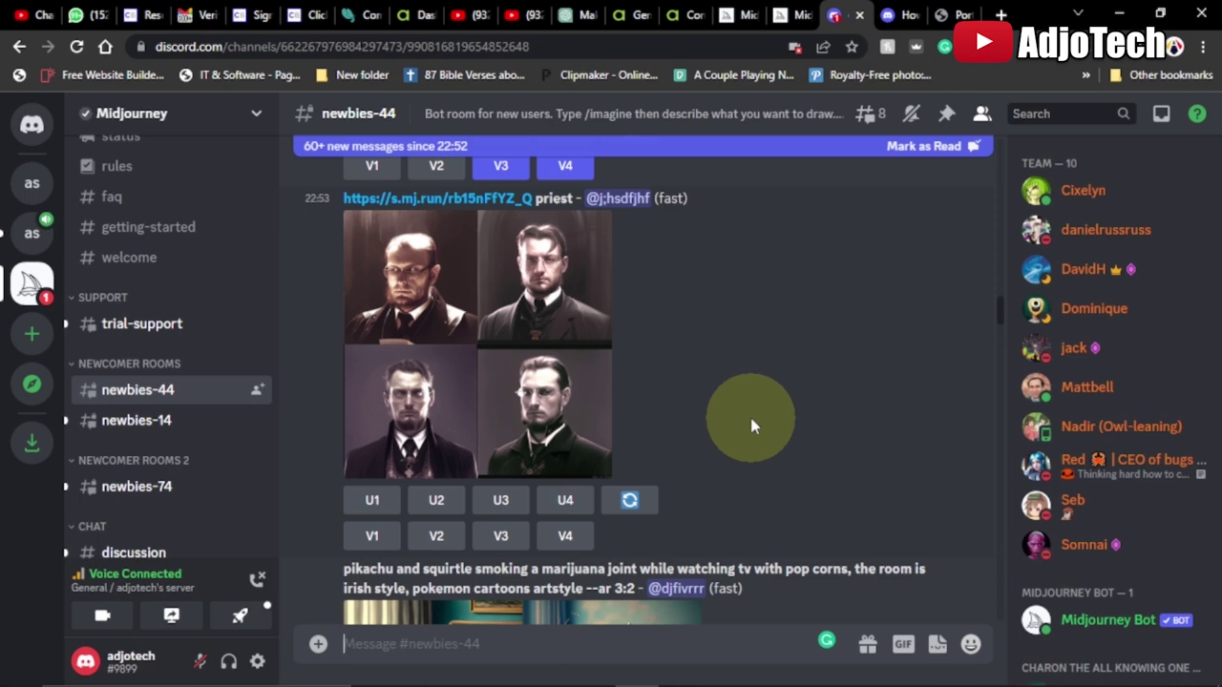
# Upload pexels-andrea-piacquadio-3779448.jpg to newbies-44 and jump to the latest messages
pyautogui.click(318, 645)
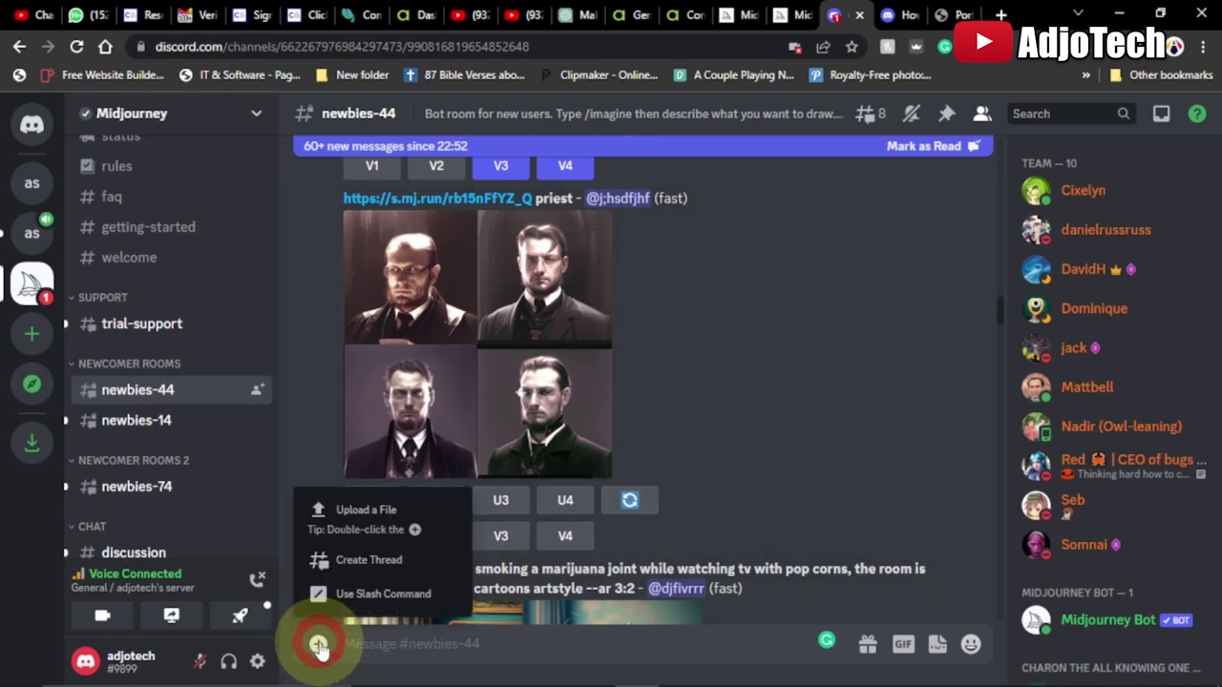
pyautogui.click(360, 523)
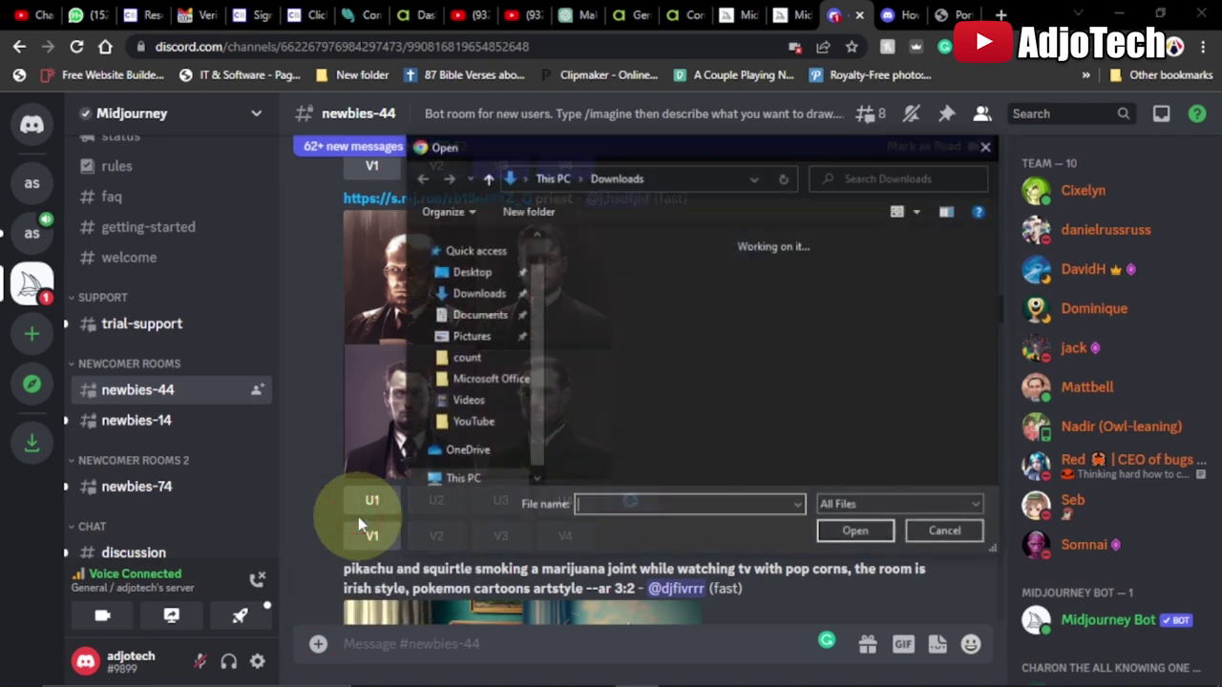
pyautogui.click(663, 286)
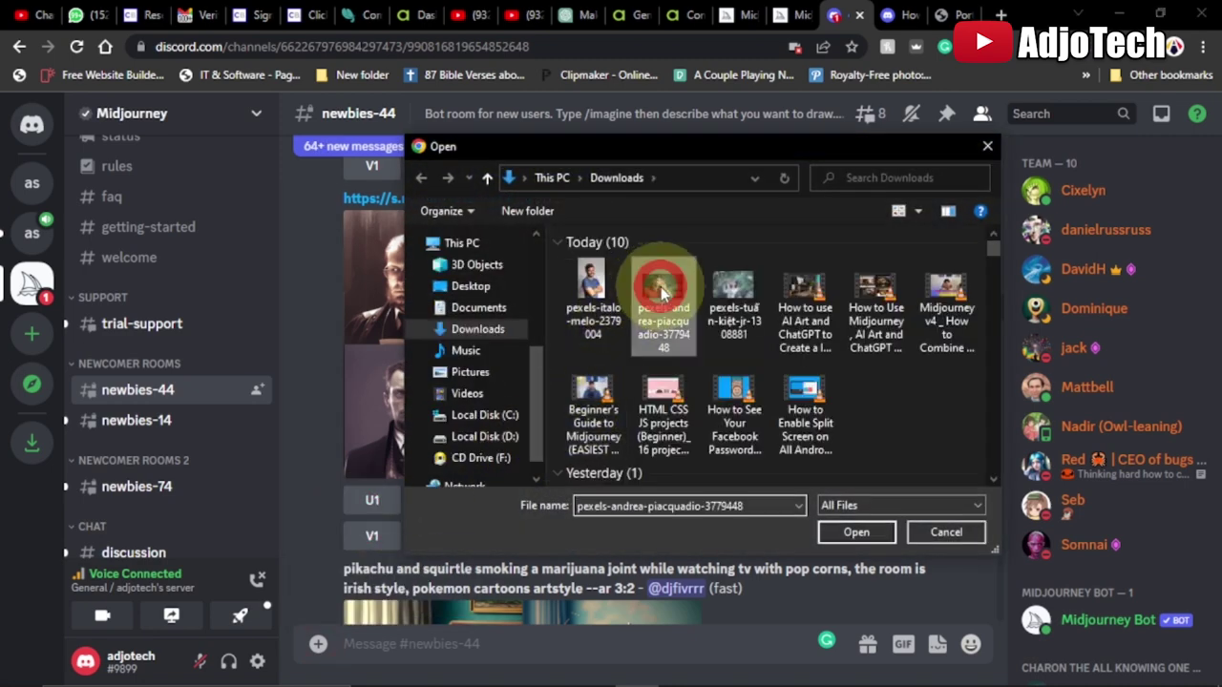
pyautogui.click(847, 532)
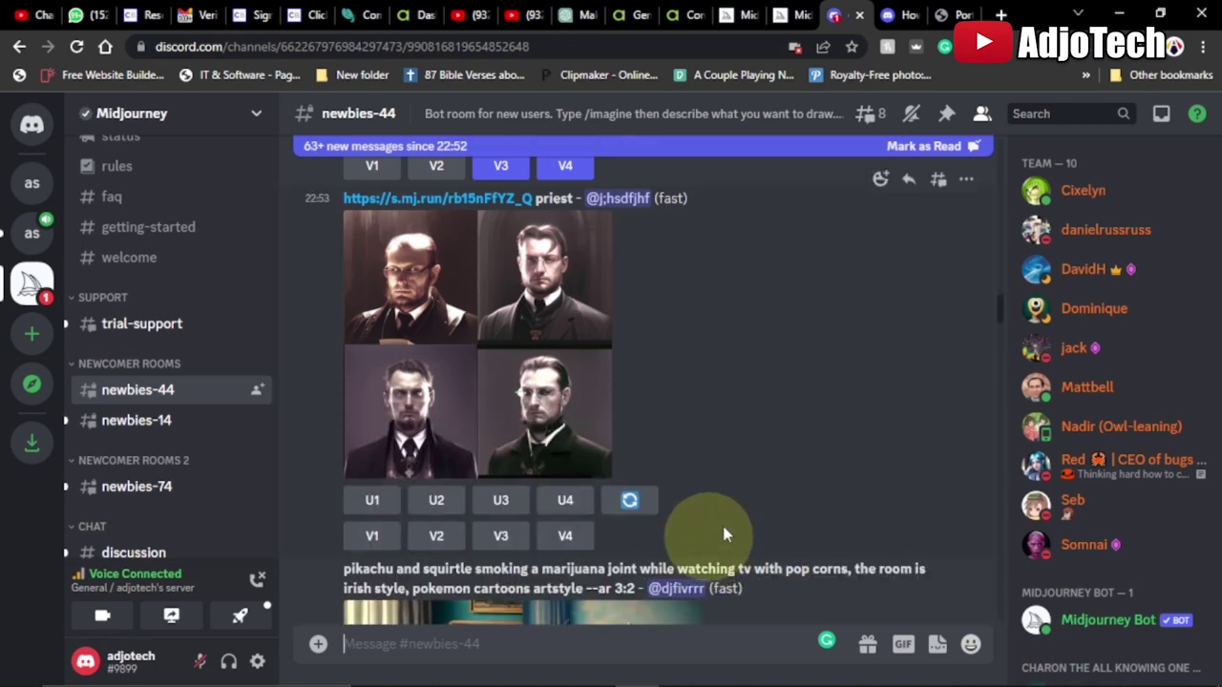
pyautogui.scroll(-4, 721, 522)
pyautogui.moveTo(1000, 312); pyautogui.dragTo(1002, 594)
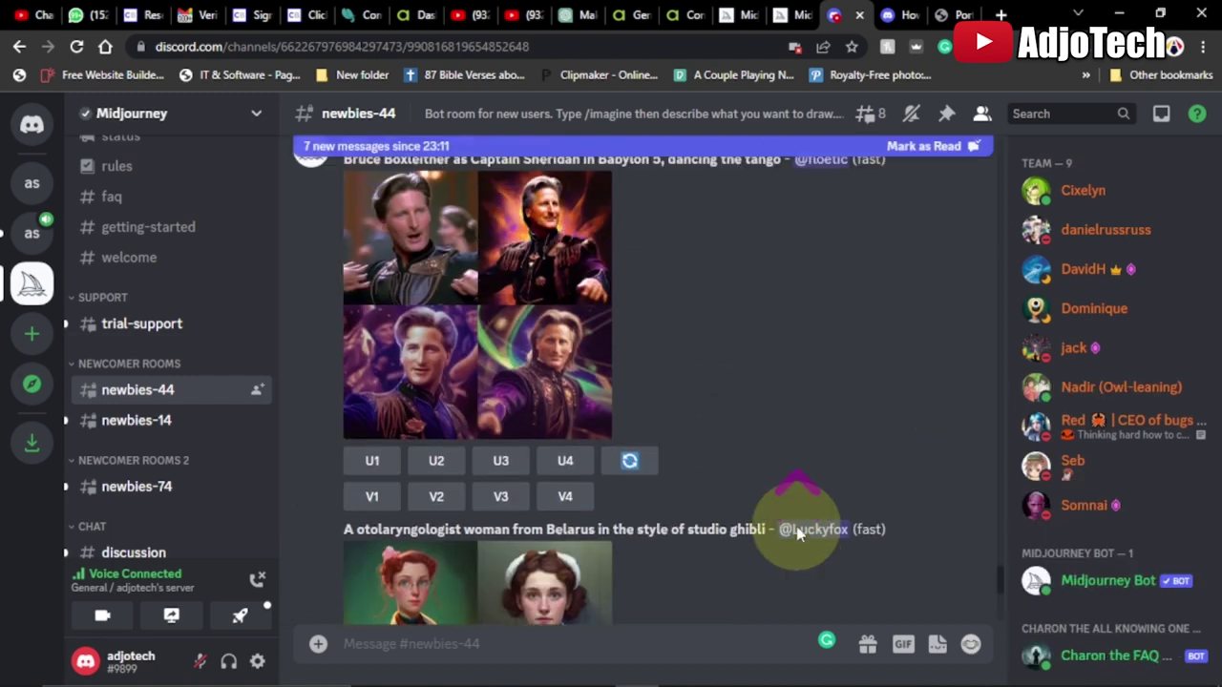
# Copy the uploaded photo's image address and begin a /imagine command in the message box
pyautogui.scroll(4, 791, 526)
pyautogui.click(486, 384)
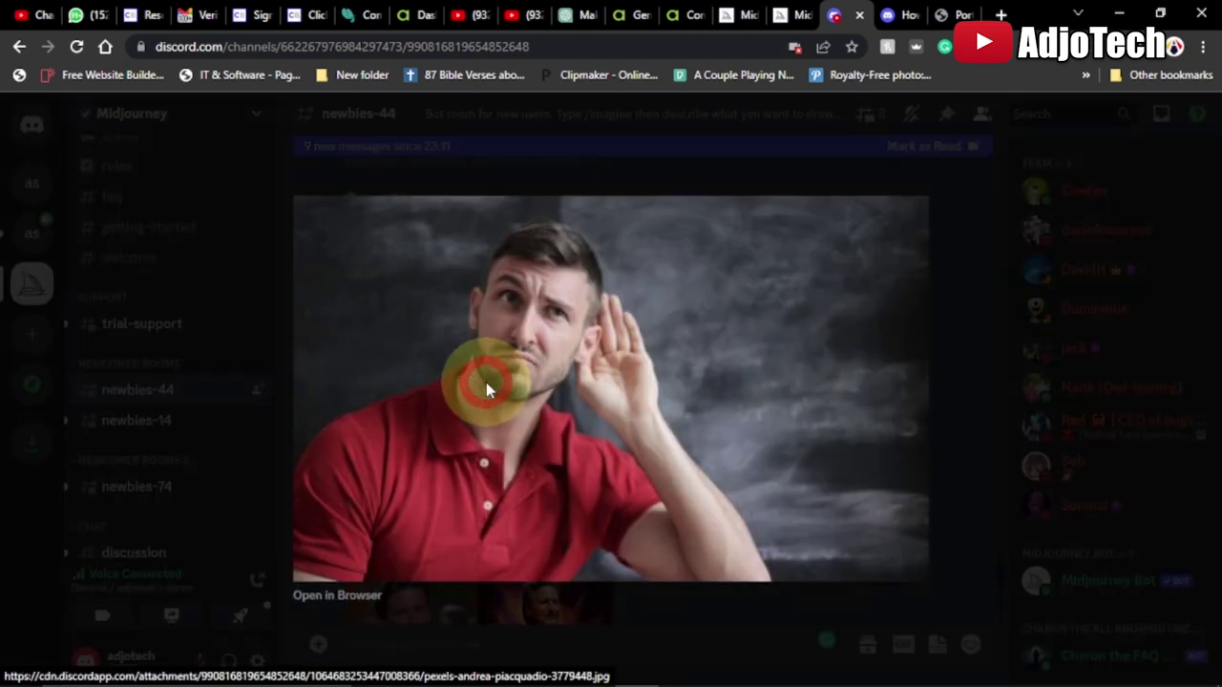
pyautogui.rightClick(713, 308)
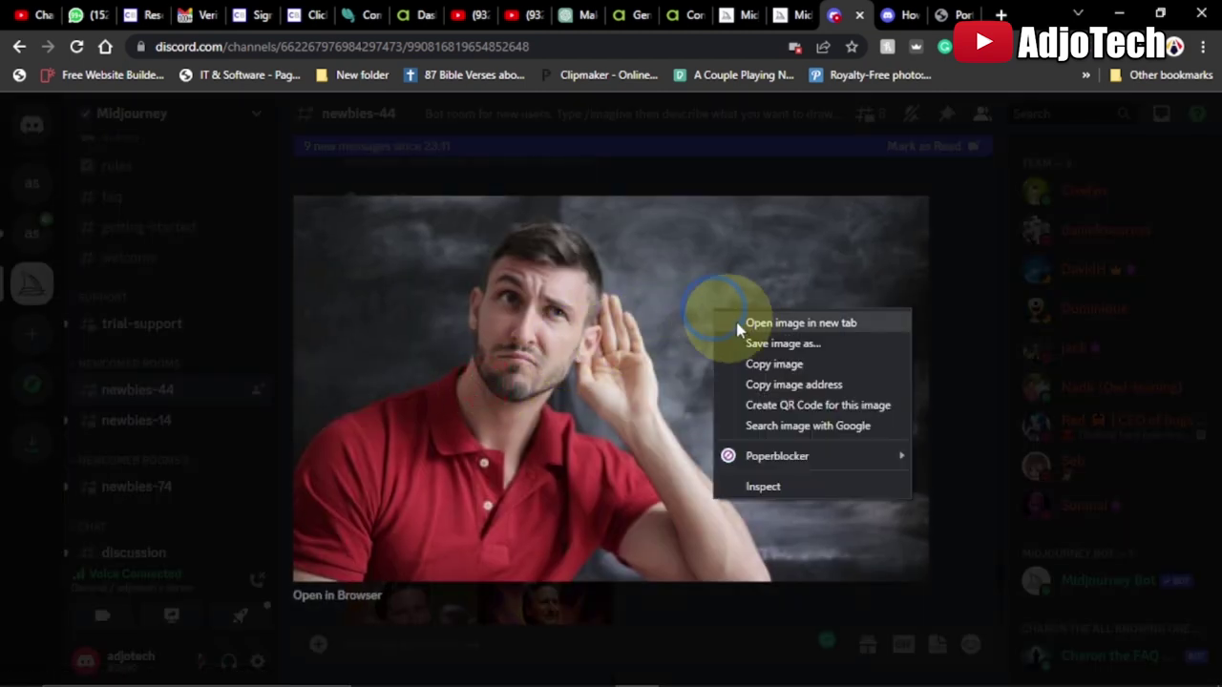
pyautogui.click(771, 386)
pyautogui.click(966, 440)
pyautogui.click(436, 643)
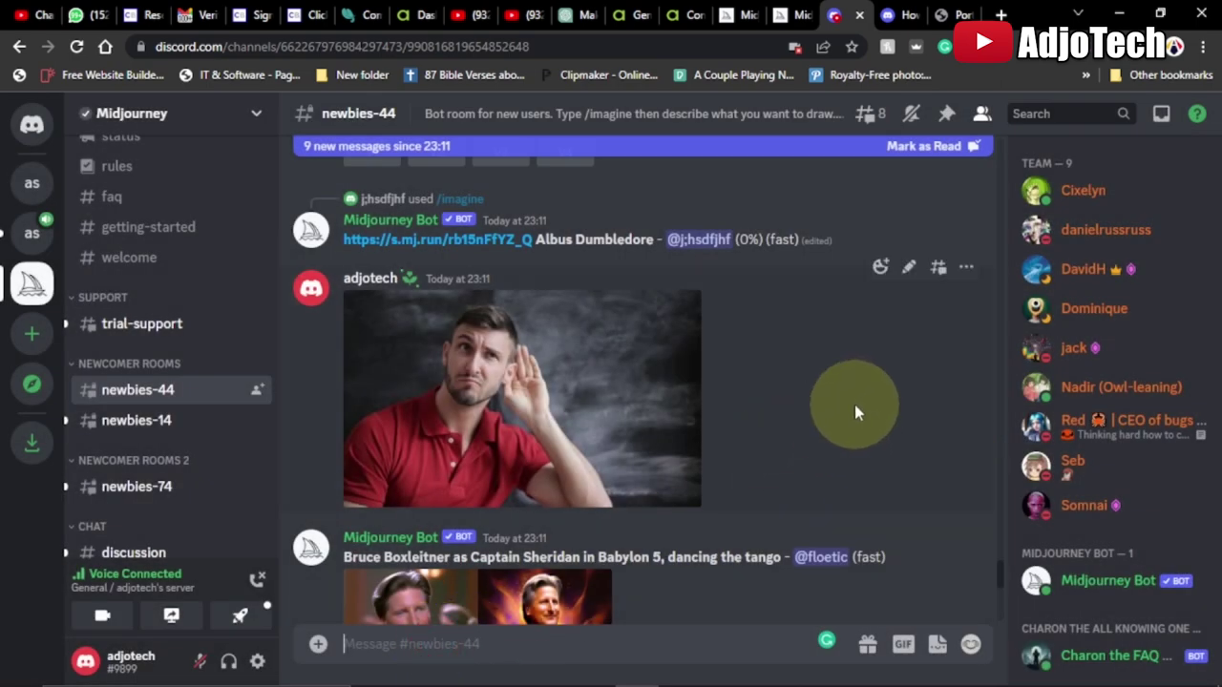
pyautogui.write('/')
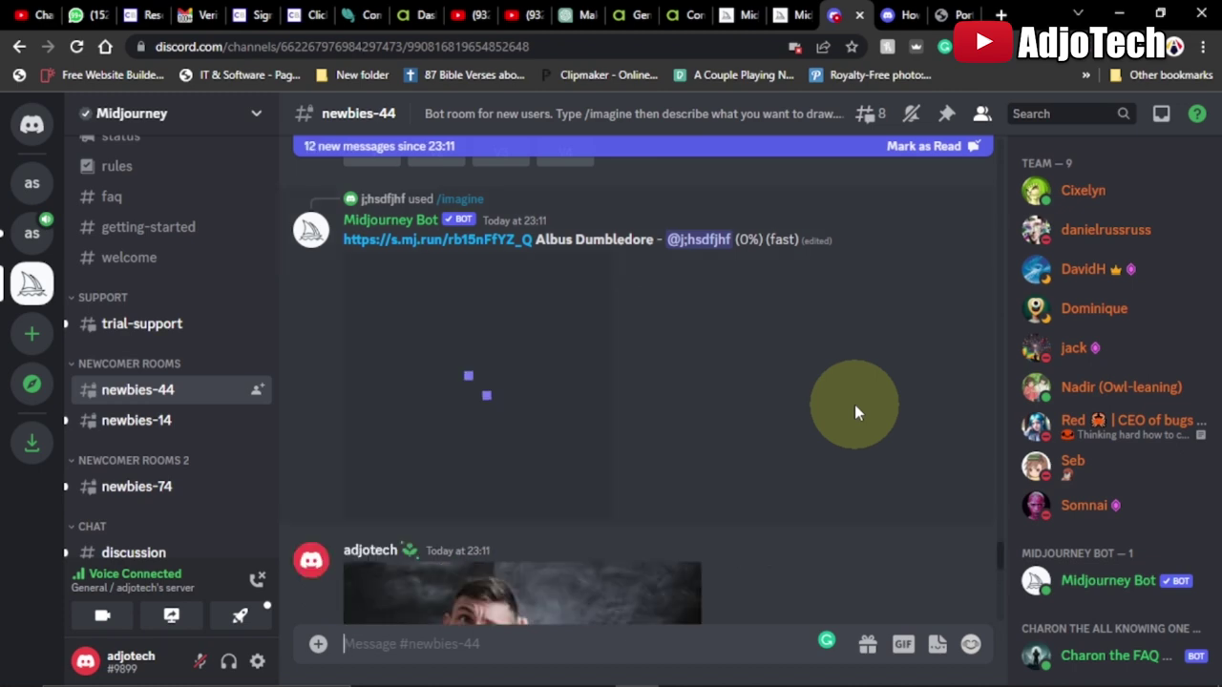
pyautogui.write('imagine')
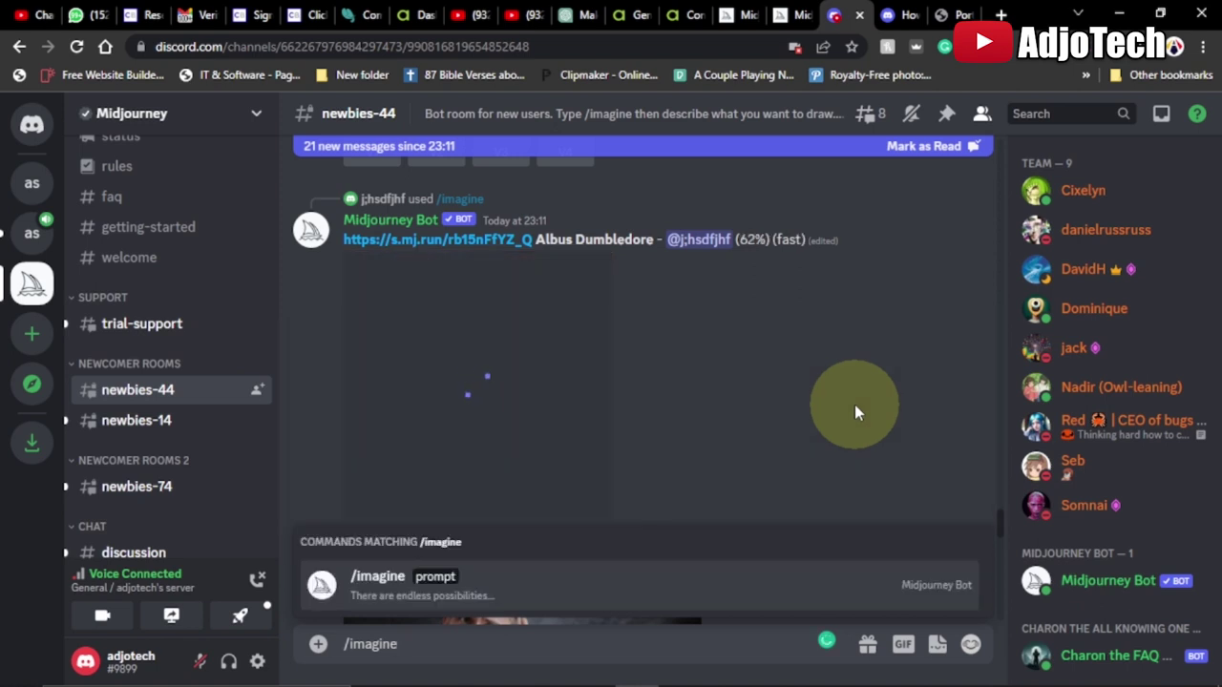
# Submit /imagine with the photo link plus 'realistic, sunglasses, --v 4'
pyautogui.press('Tab')
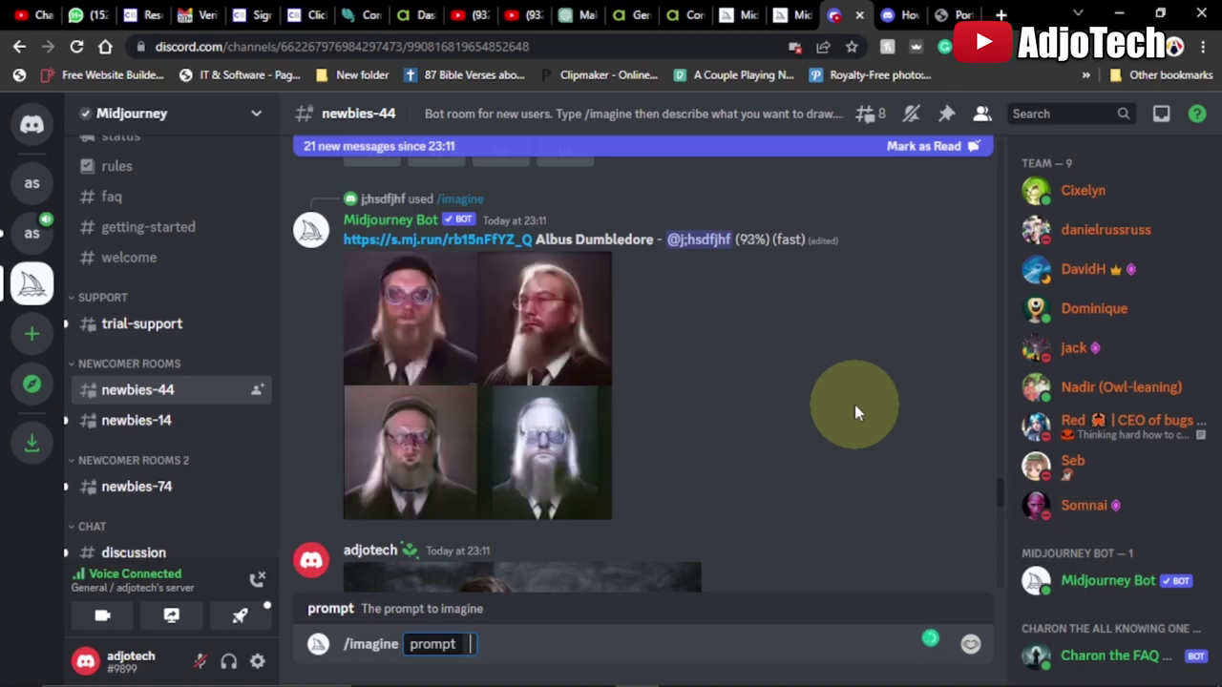
pyautogui.hotkey('ctrl', 'v')
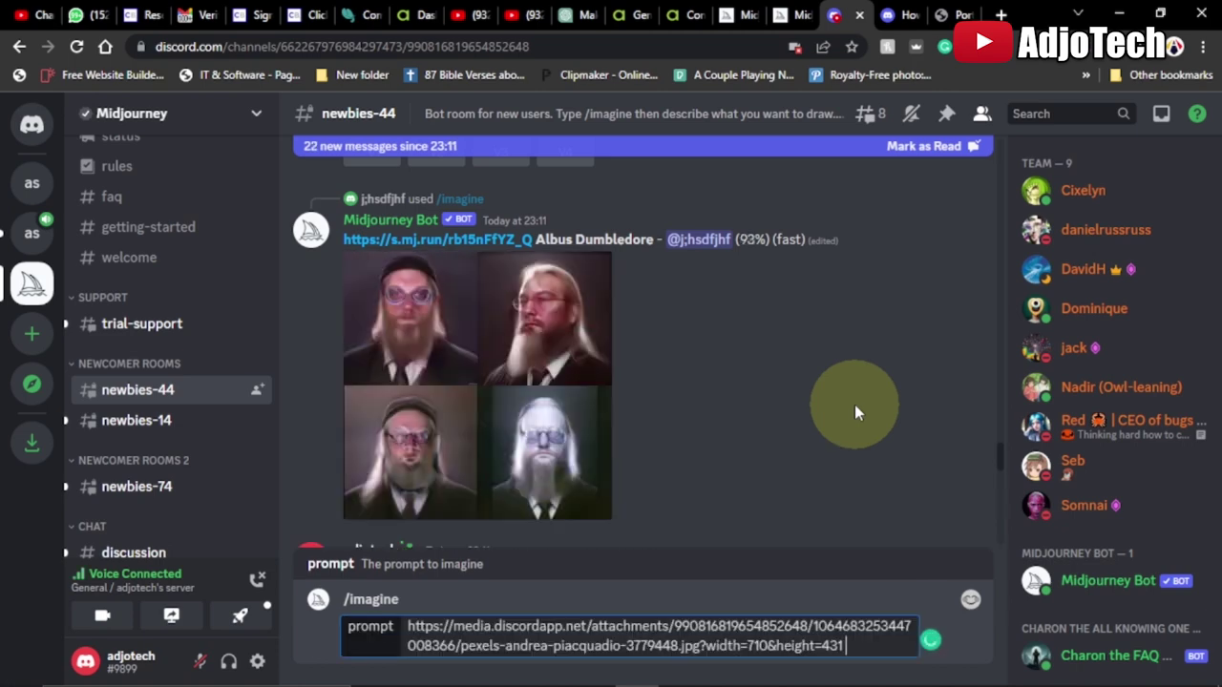
pyautogui.write('realistic,')
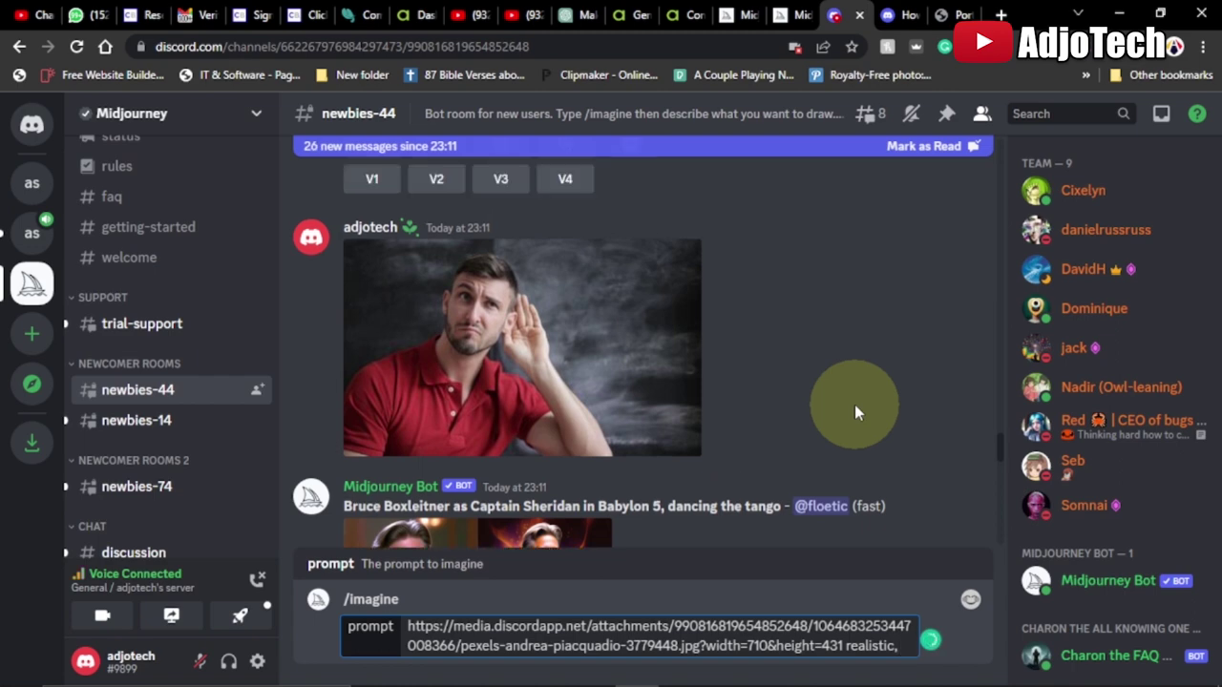
pyautogui.write('sunglasses, --v')
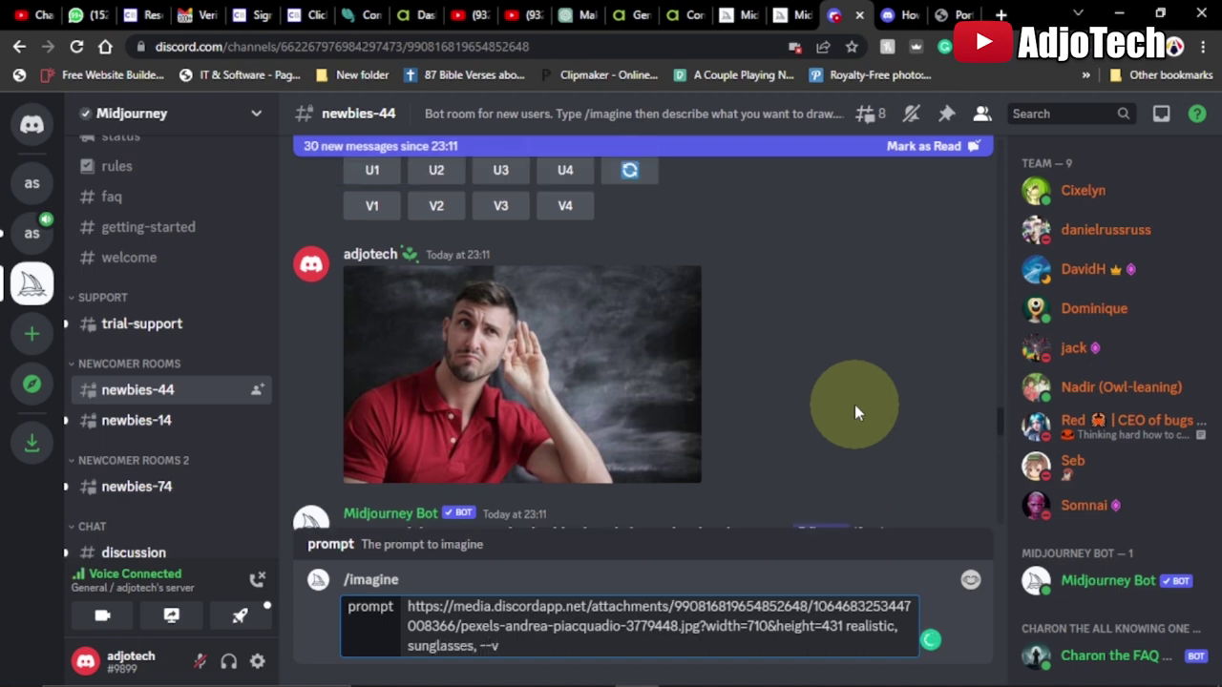
pyautogui.write(' 4')
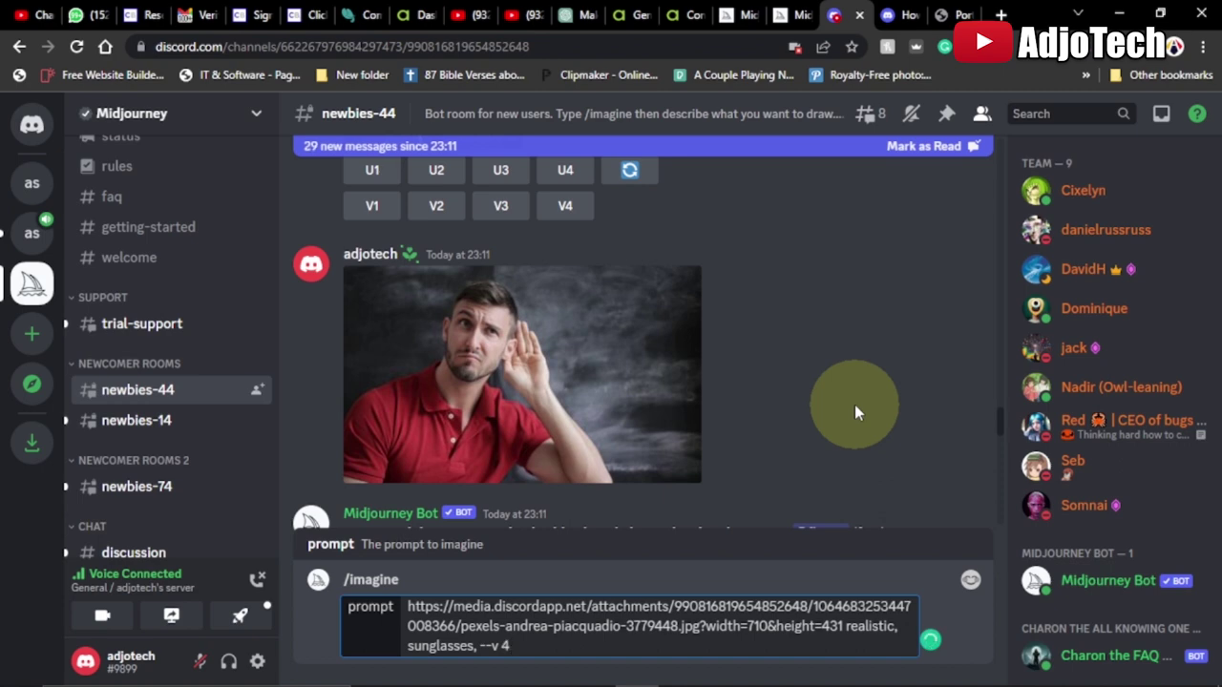
pyautogui.press('Return')
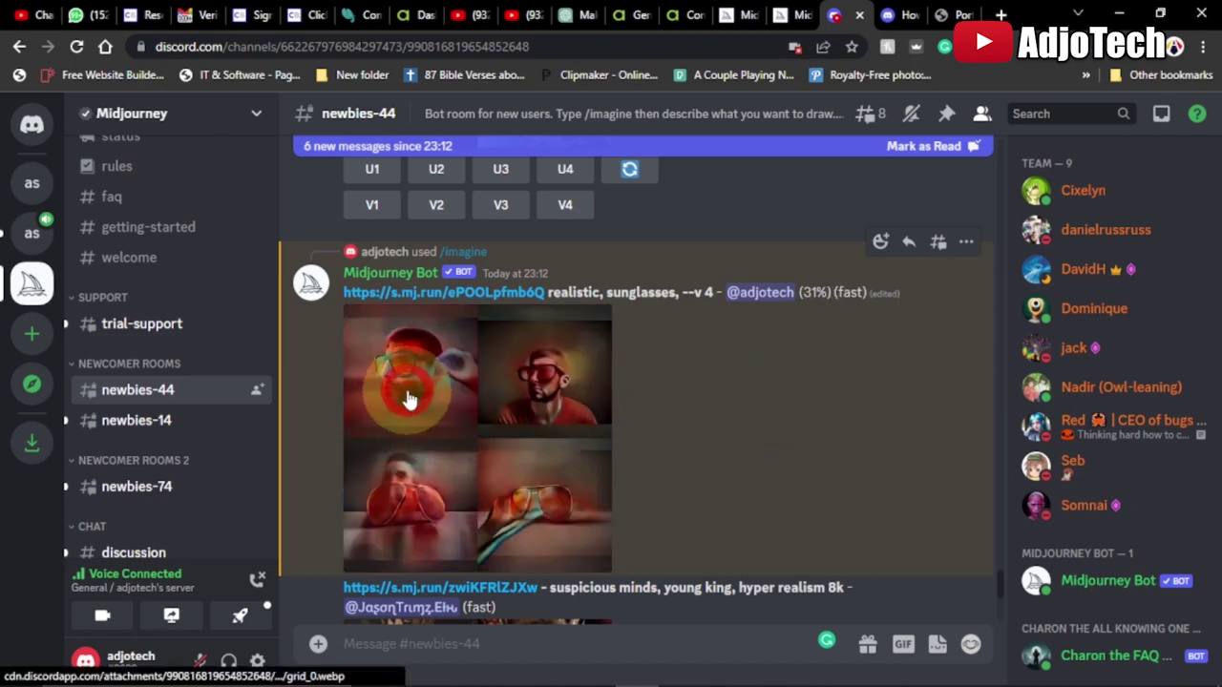
# Watch the sunglasses grid generate, then enlarge the finished four-image grid
pyautogui.click(408, 401)
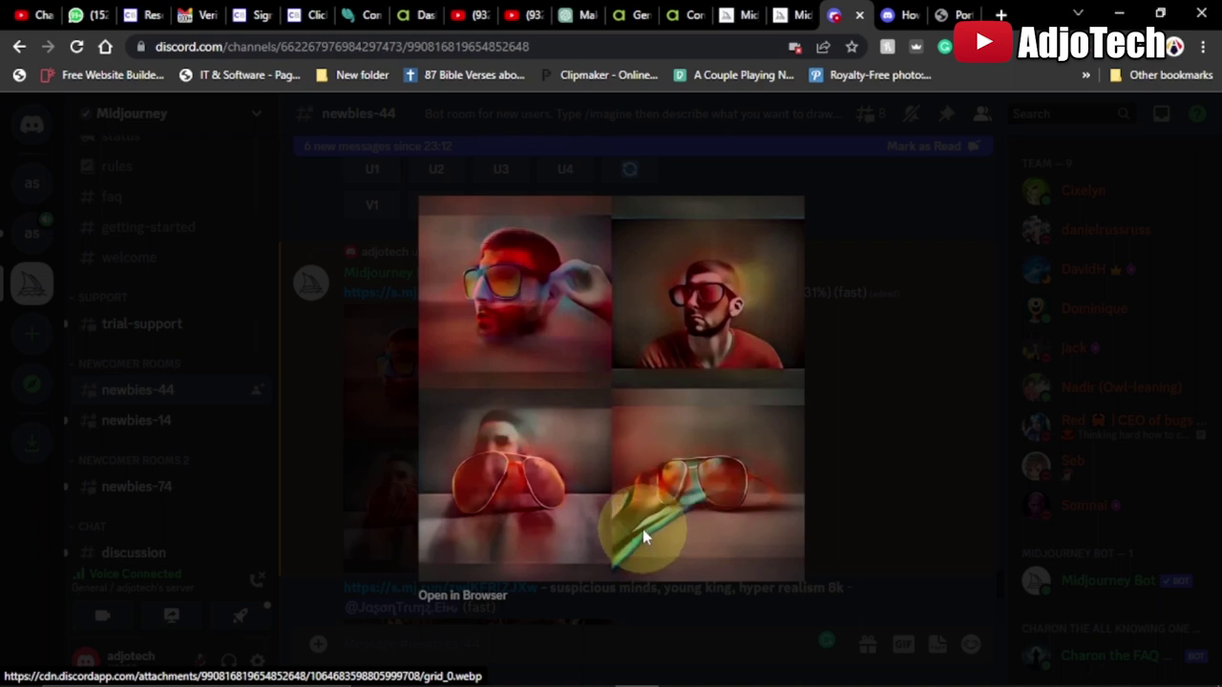
pyautogui.click(921, 401)
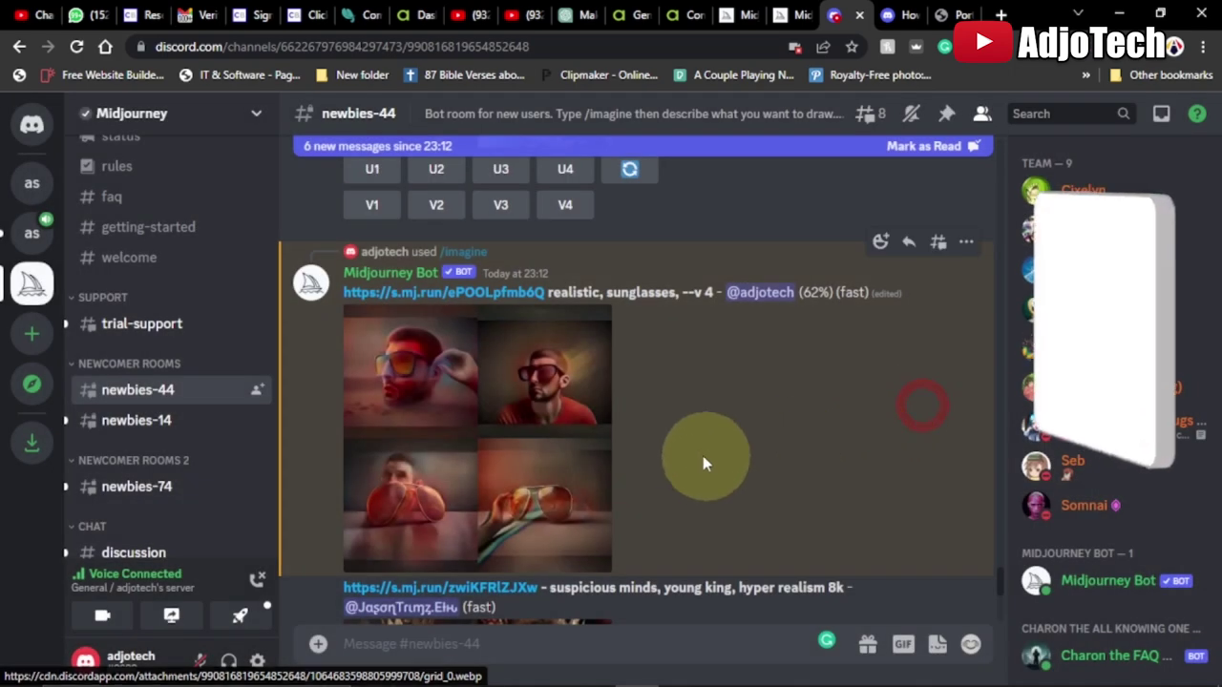
pyautogui.scroll(-2, 695, 443)
pyautogui.scroll(2, 541, 394)
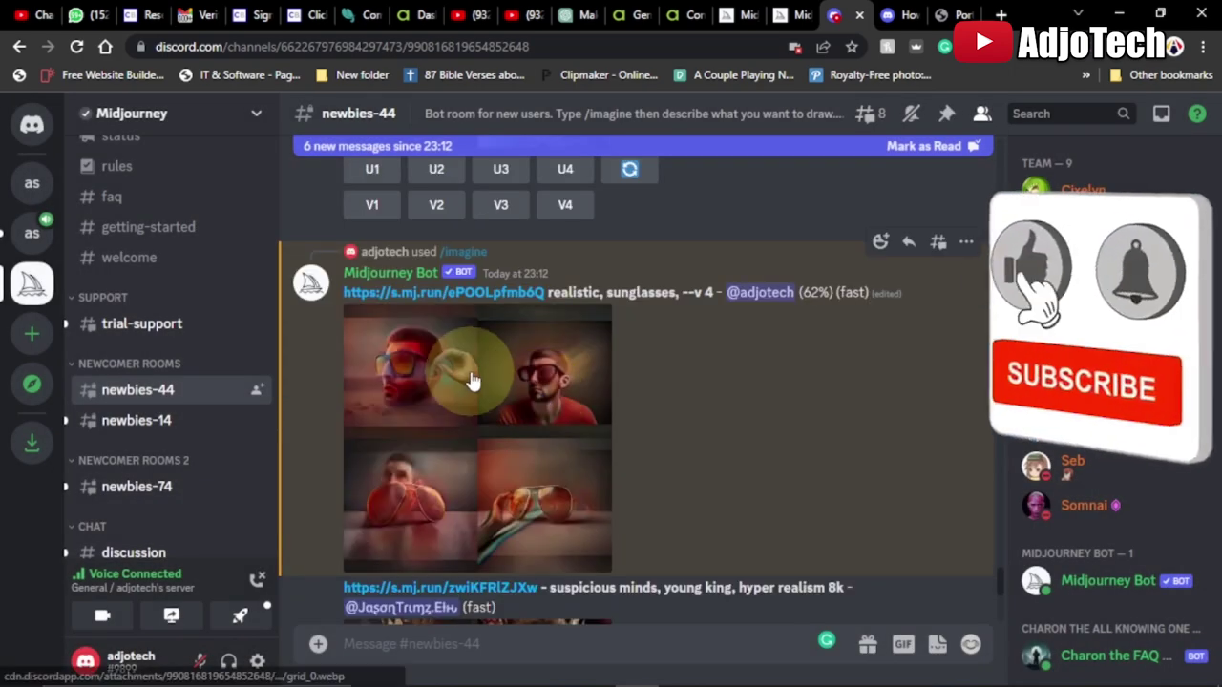
pyautogui.scroll(-1, 545, 395)
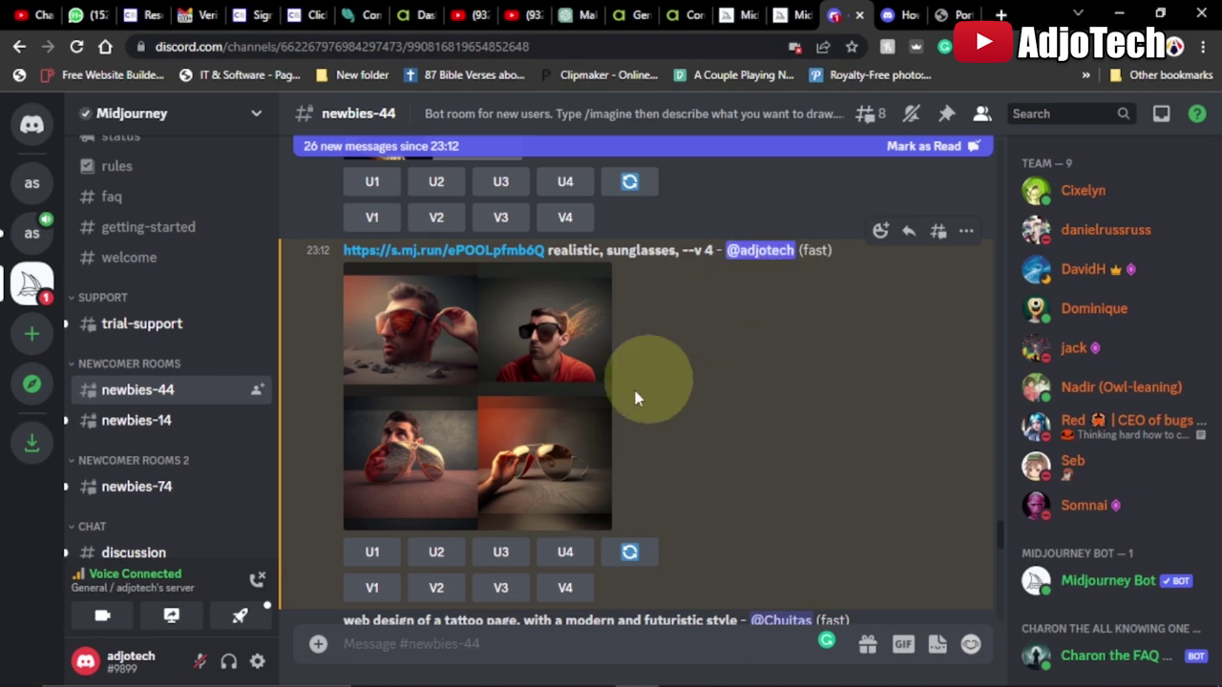
pyautogui.click(405, 353)
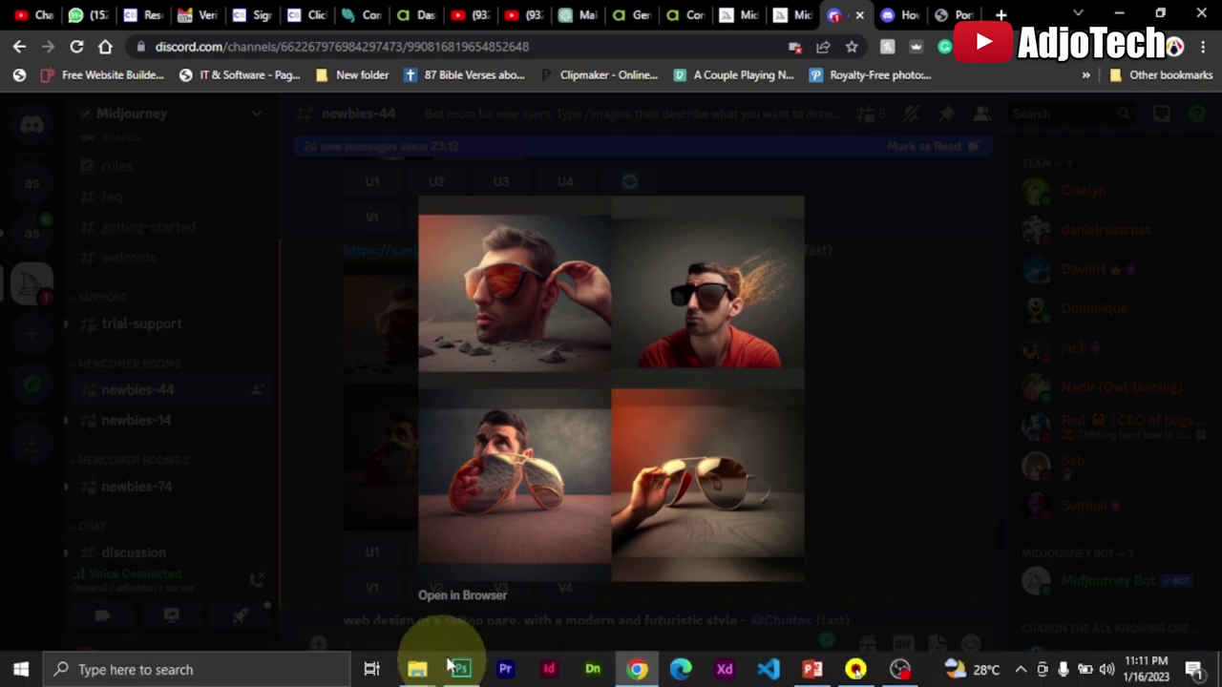
# Compare it against the original reference photo in Picasa, then return to Discord
pyautogui.moveTo(416, 669)
pyautogui.click(395, 580)
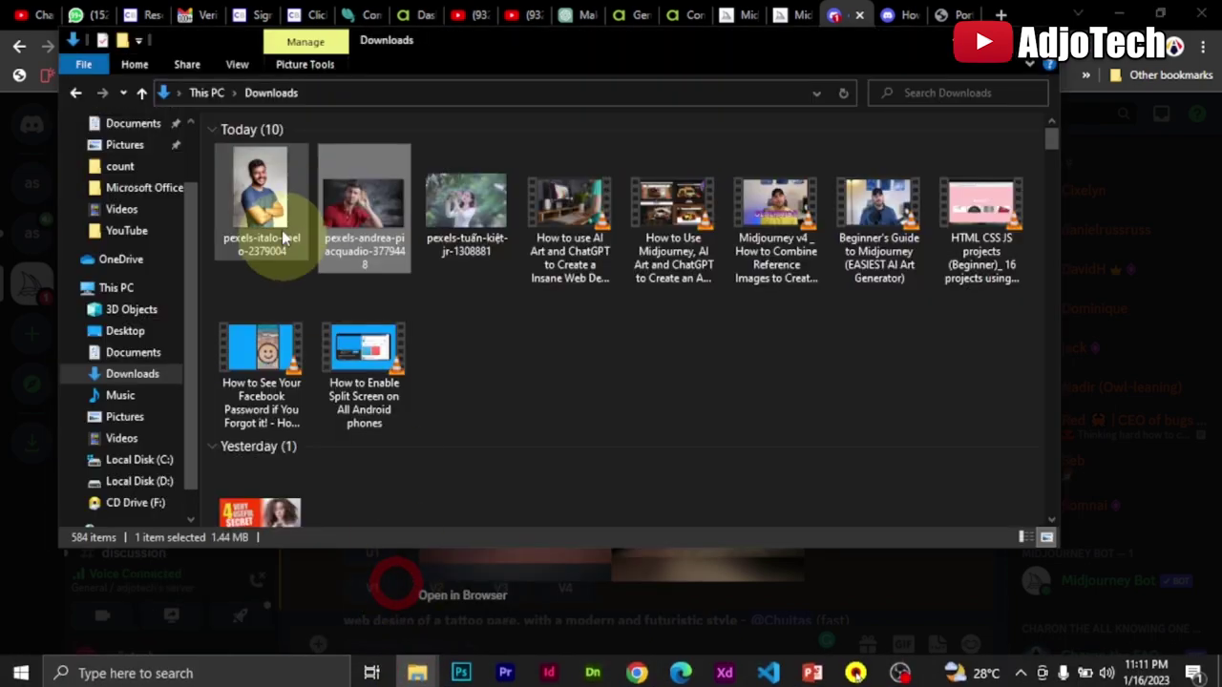
pyautogui.doubleClick(348, 211)
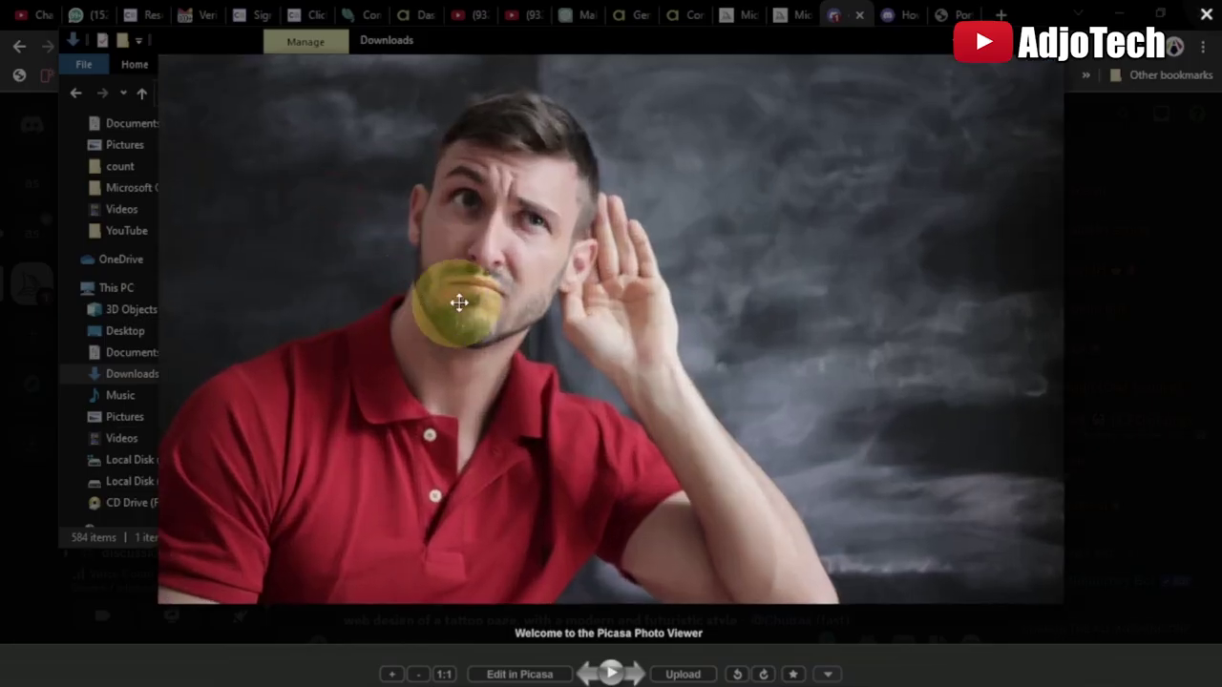
pyautogui.click(1206, 15)
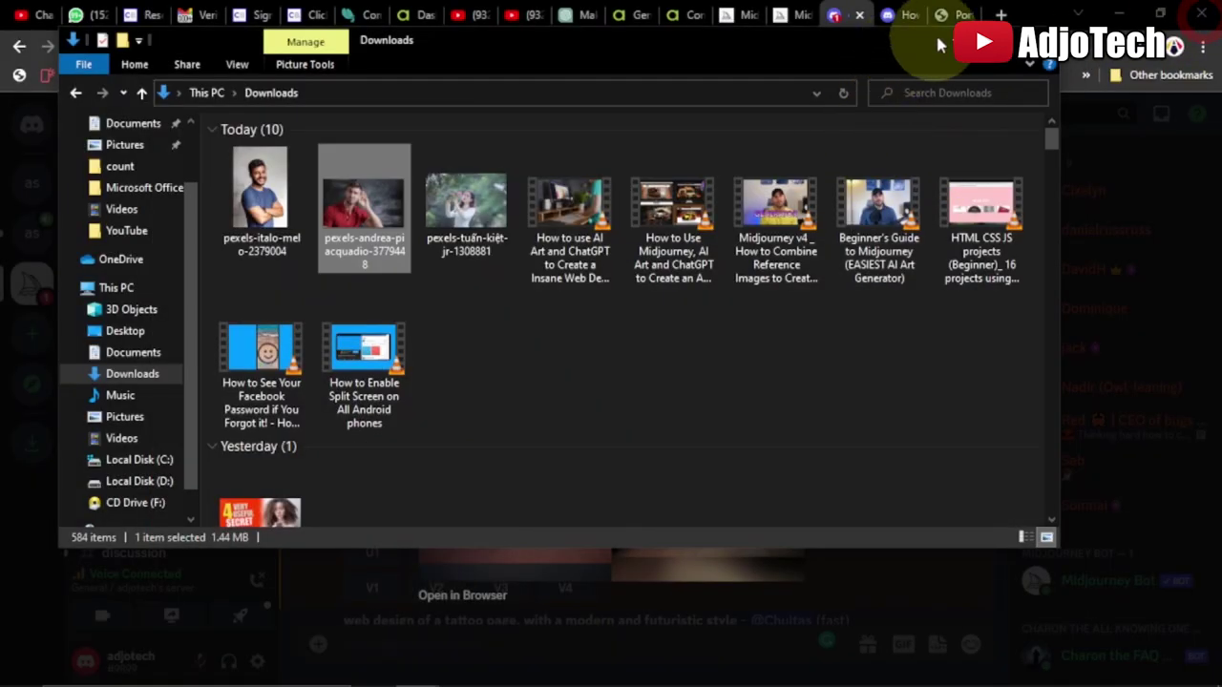
pyautogui.click(916, 19)
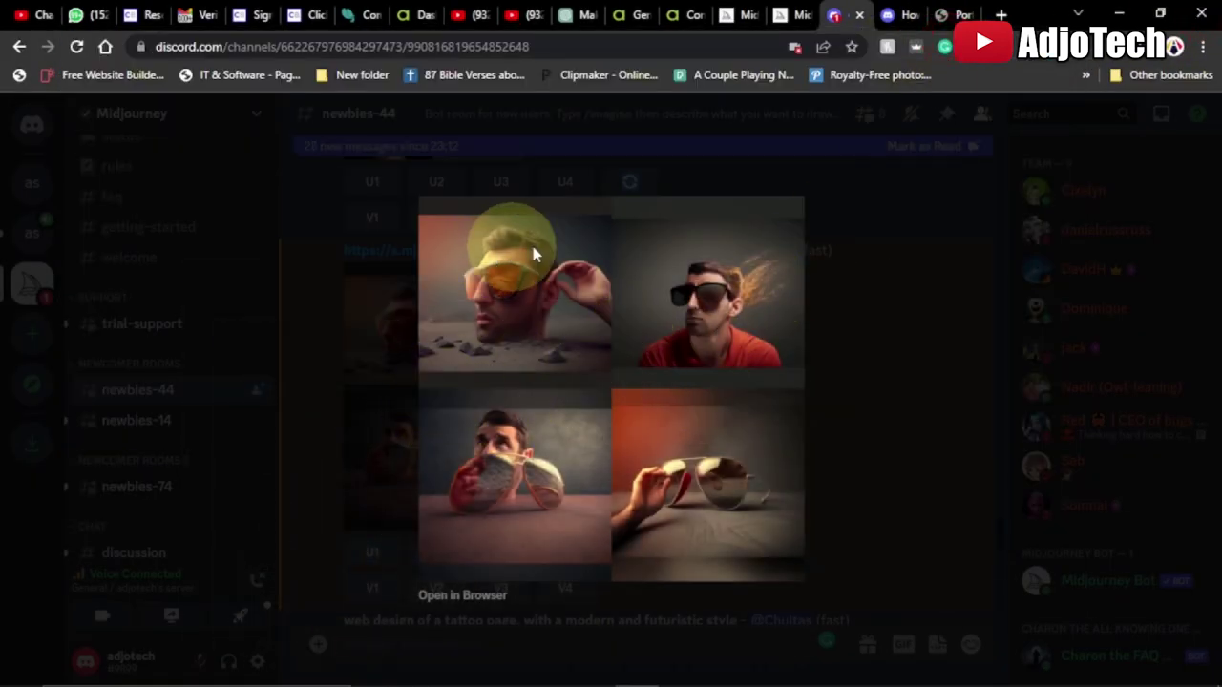
# Request upscales U1, U2 and U3 of the sunglasses grid
pyautogui.click(891, 376)
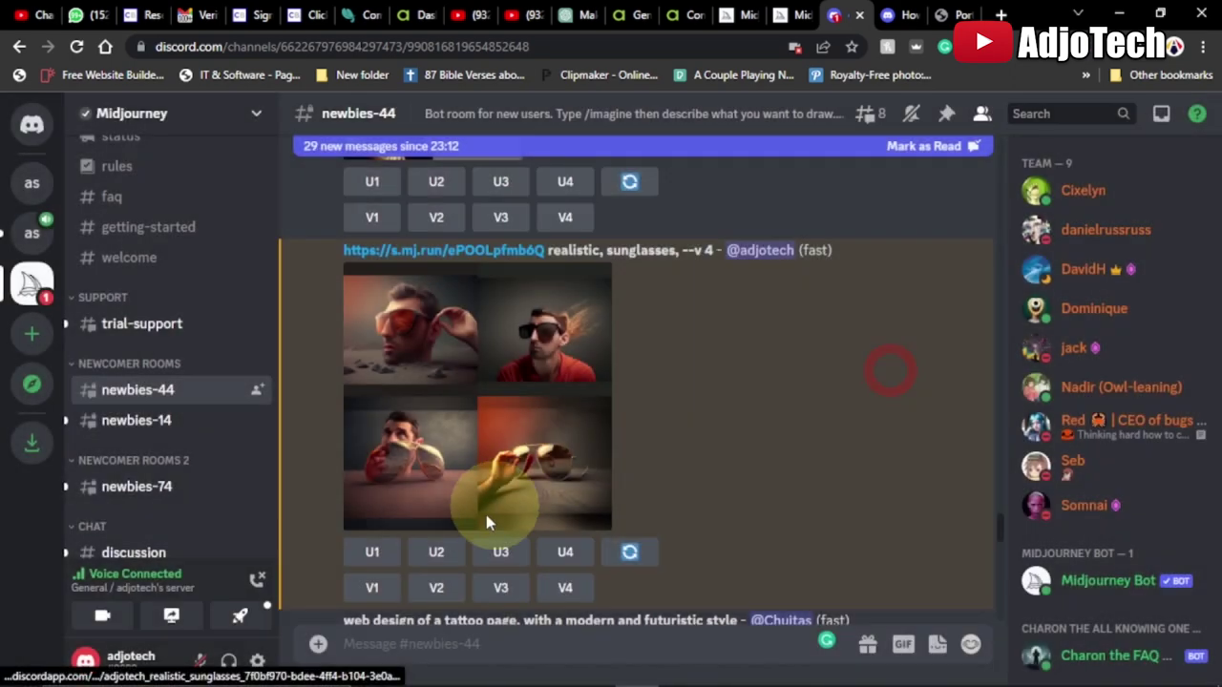
pyautogui.click(372, 559)
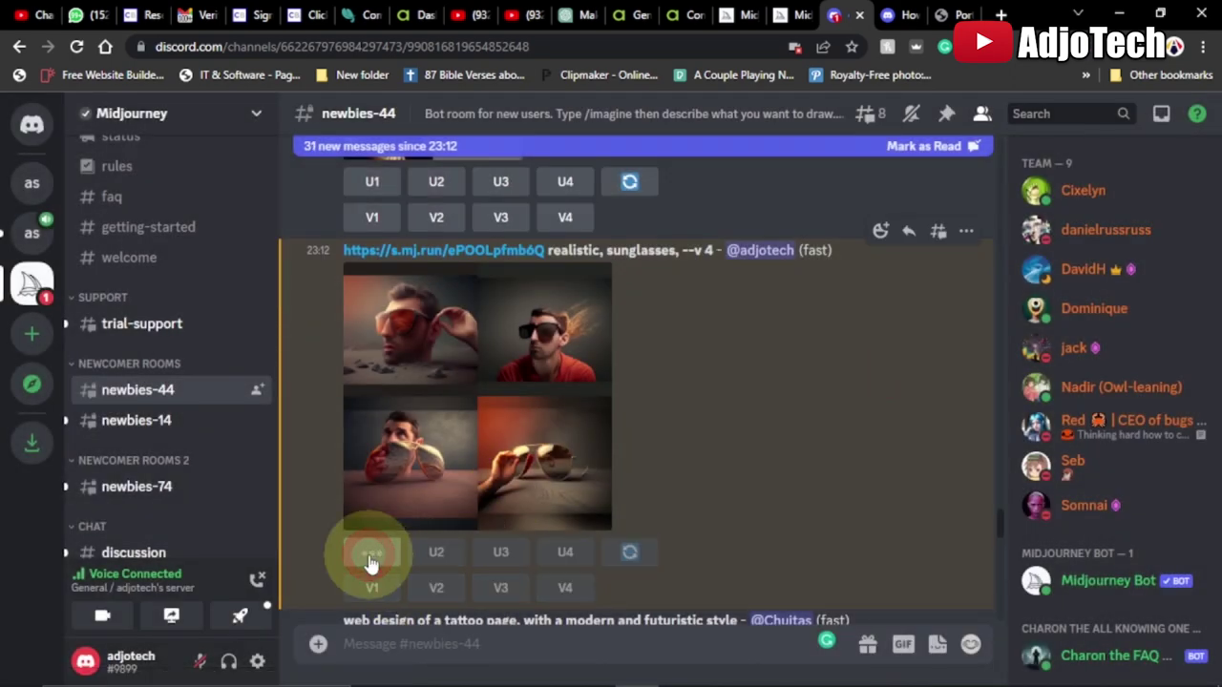
pyautogui.click(437, 559)
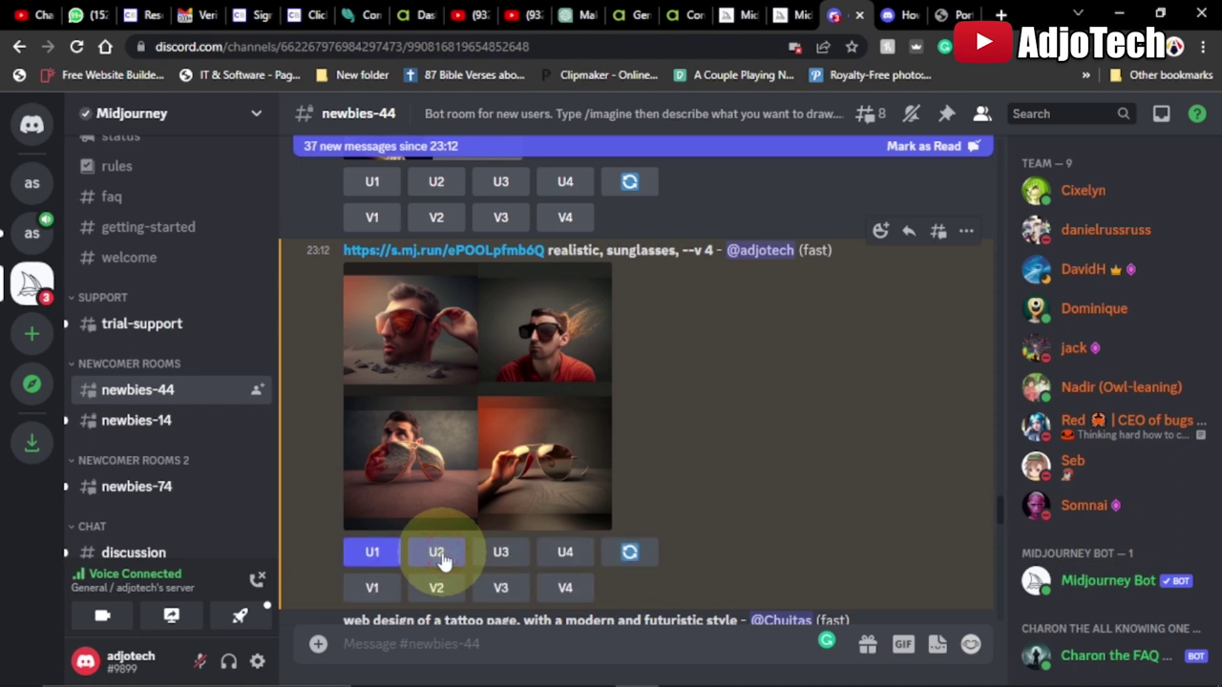
pyautogui.click(501, 559)
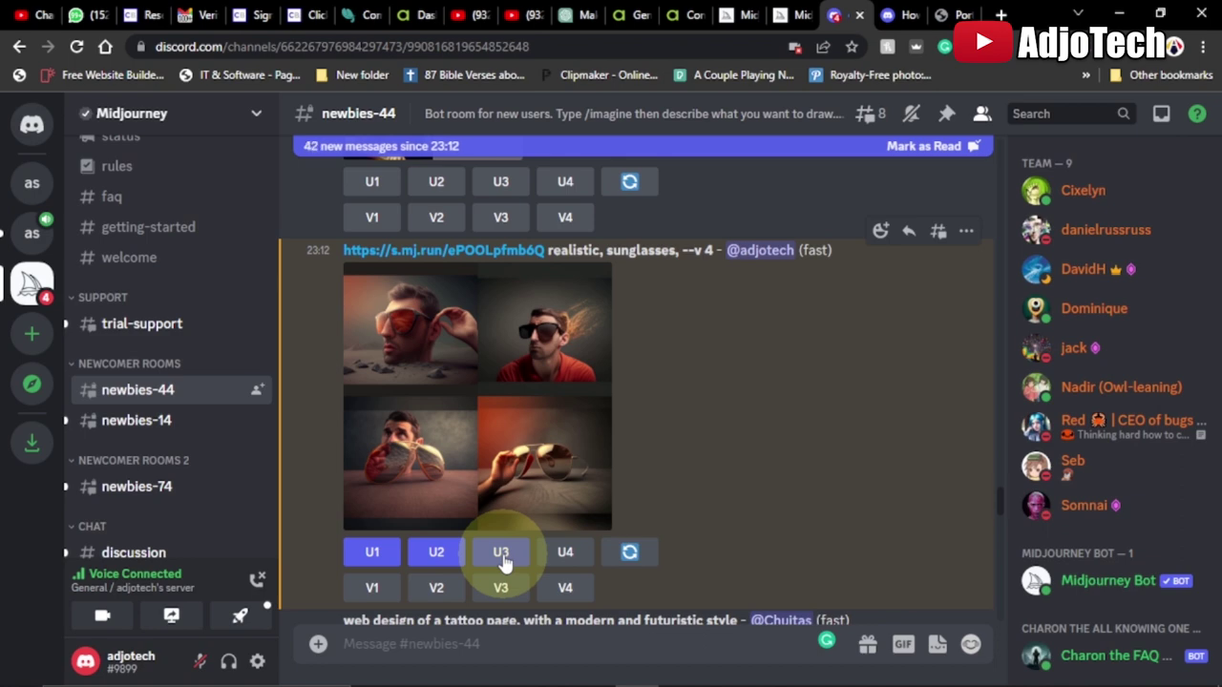
# Re-roll the sunglasses prompt and inspect the new grid enlarged
pyautogui.scroll(-1, 716, 460)
pyautogui.scroll(-2, 715, 462)
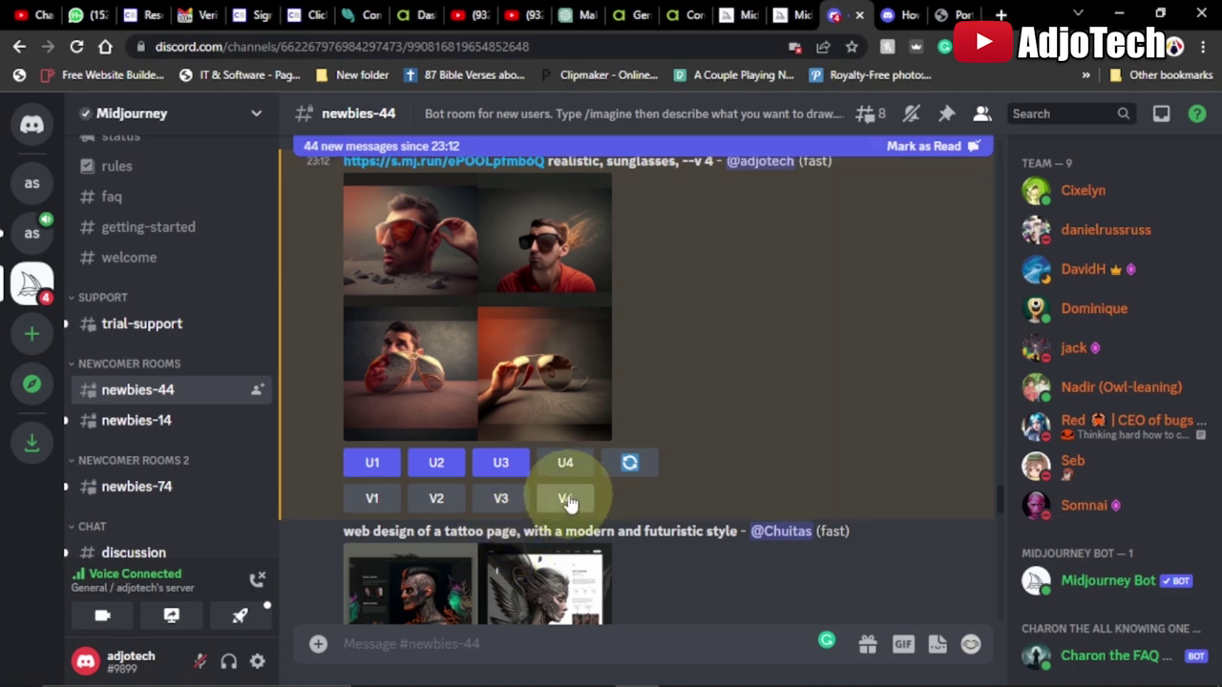
pyautogui.scroll(2, 623, 473)
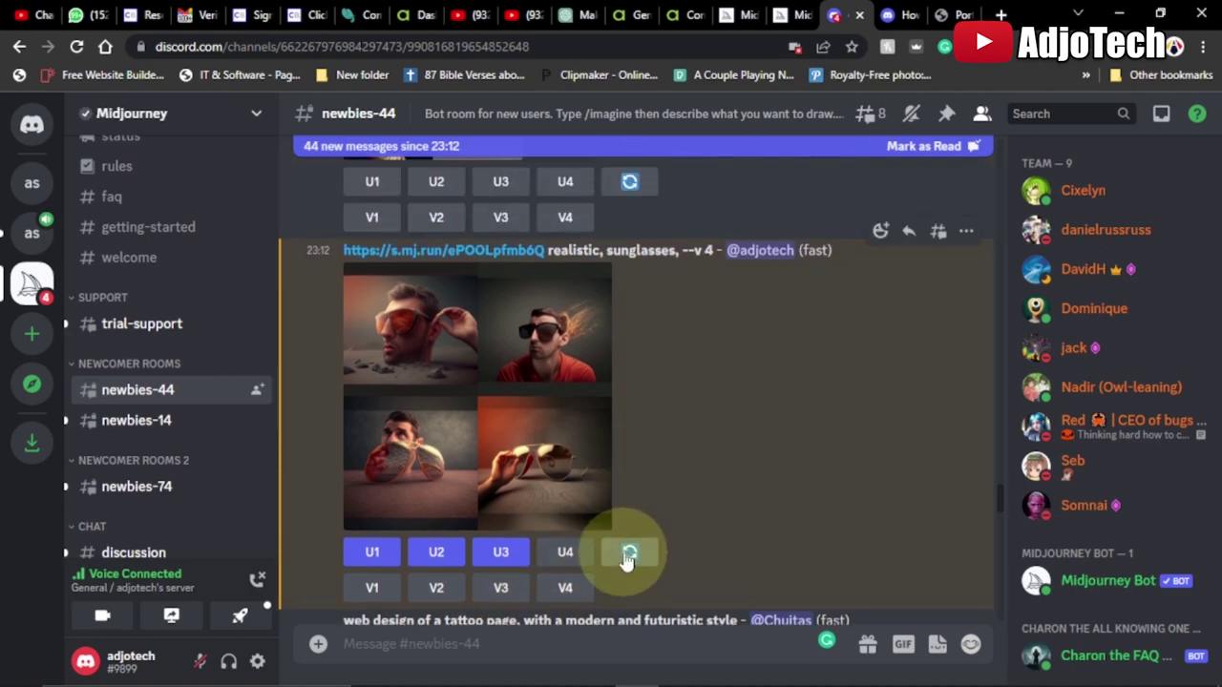
pyautogui.click(627, 554)
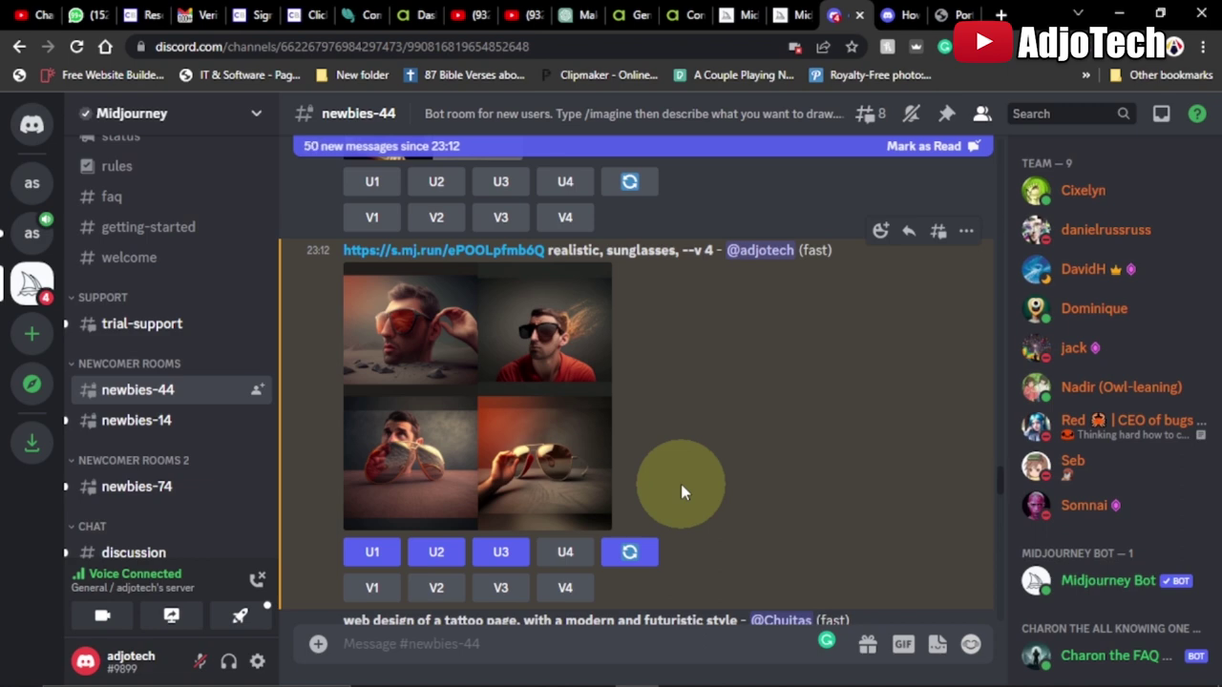
pyautogui.click(488, 382)
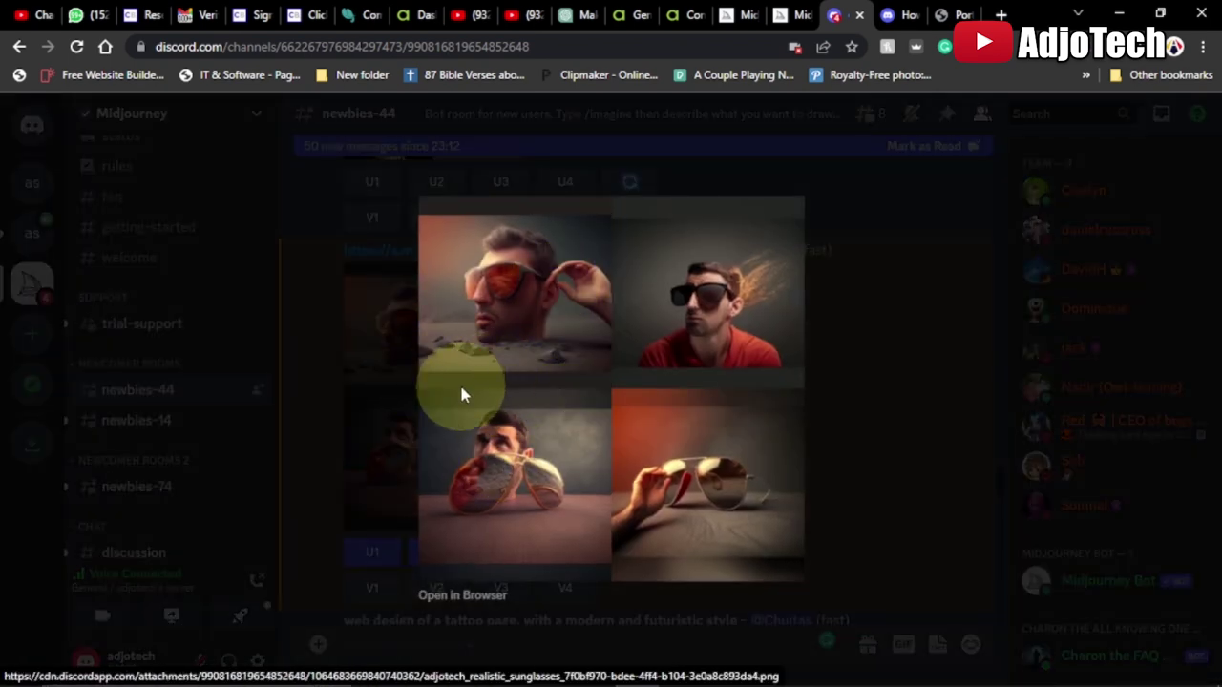
pyautogui.click(901, 333)
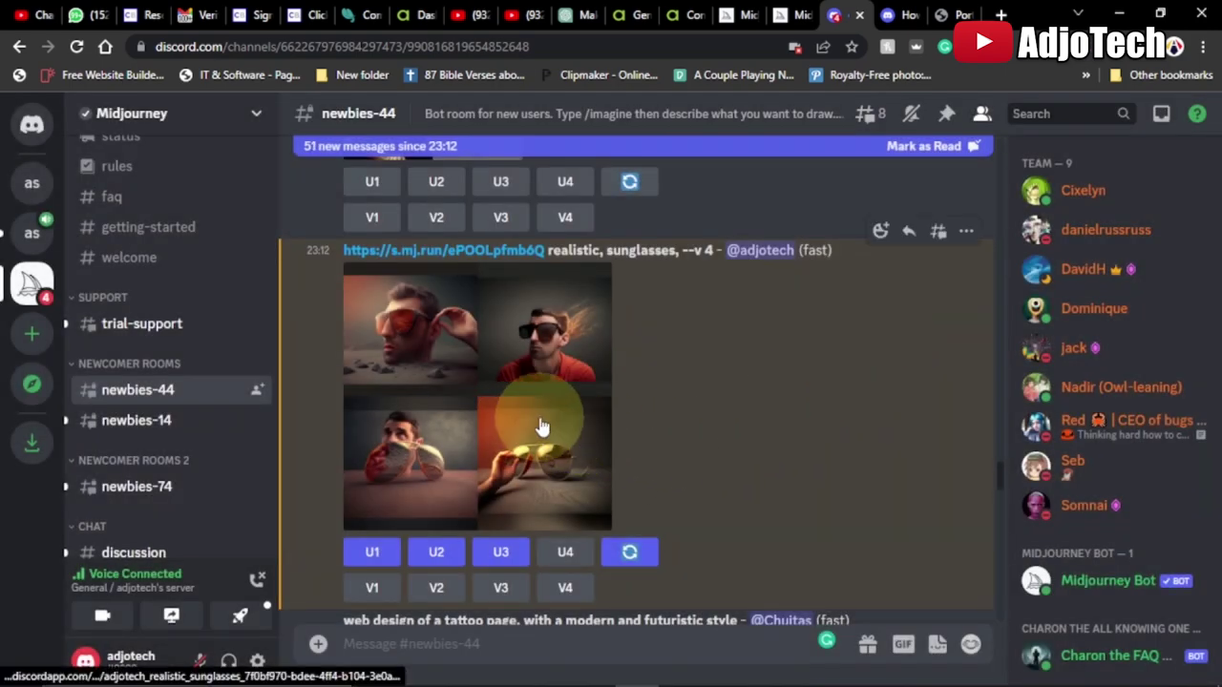
pyautogui.scroll(-5, 541, 410)
# Send /imagine with the reference photo link plus 'old man, angry, --v 4'
pyautogui.click(411, 649)
pyautogui.write('/')
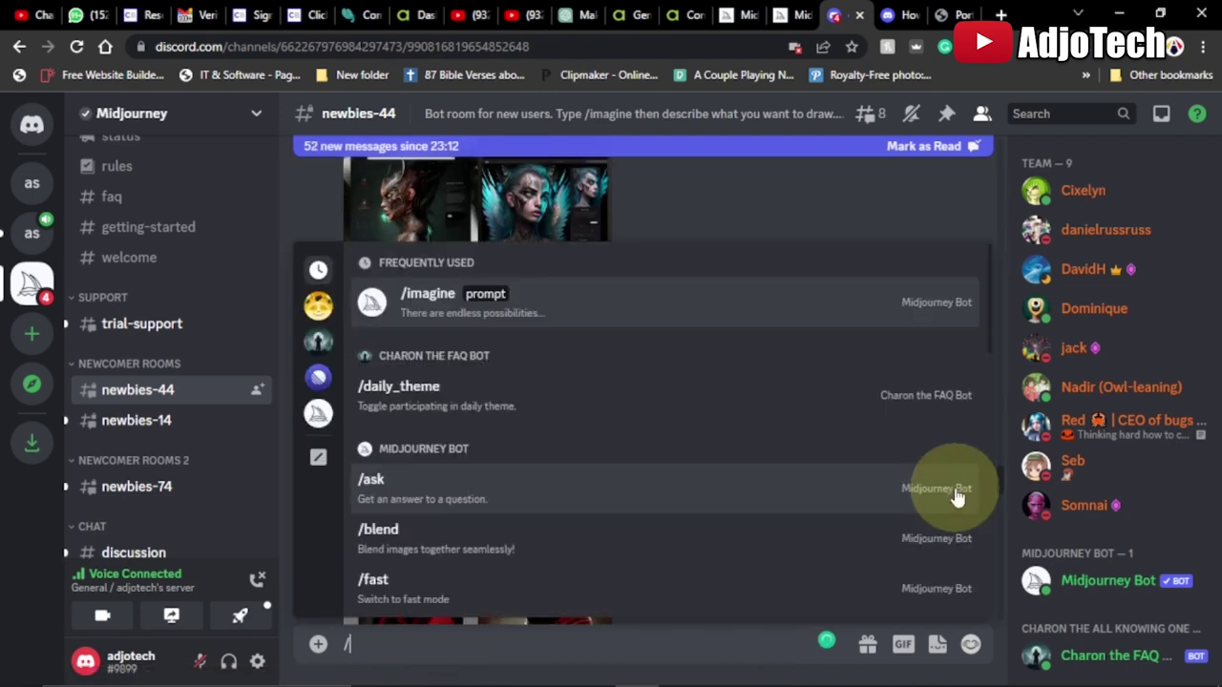
pyautogui.write('ima')
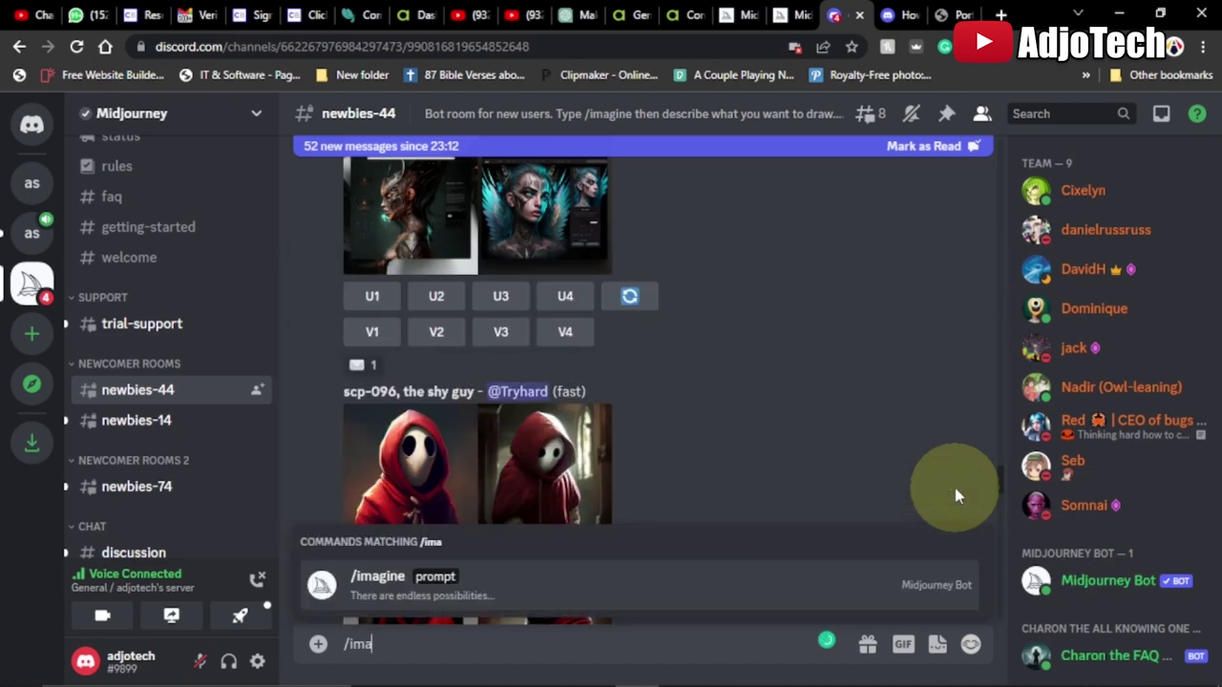
pyautogui.press('Tab')
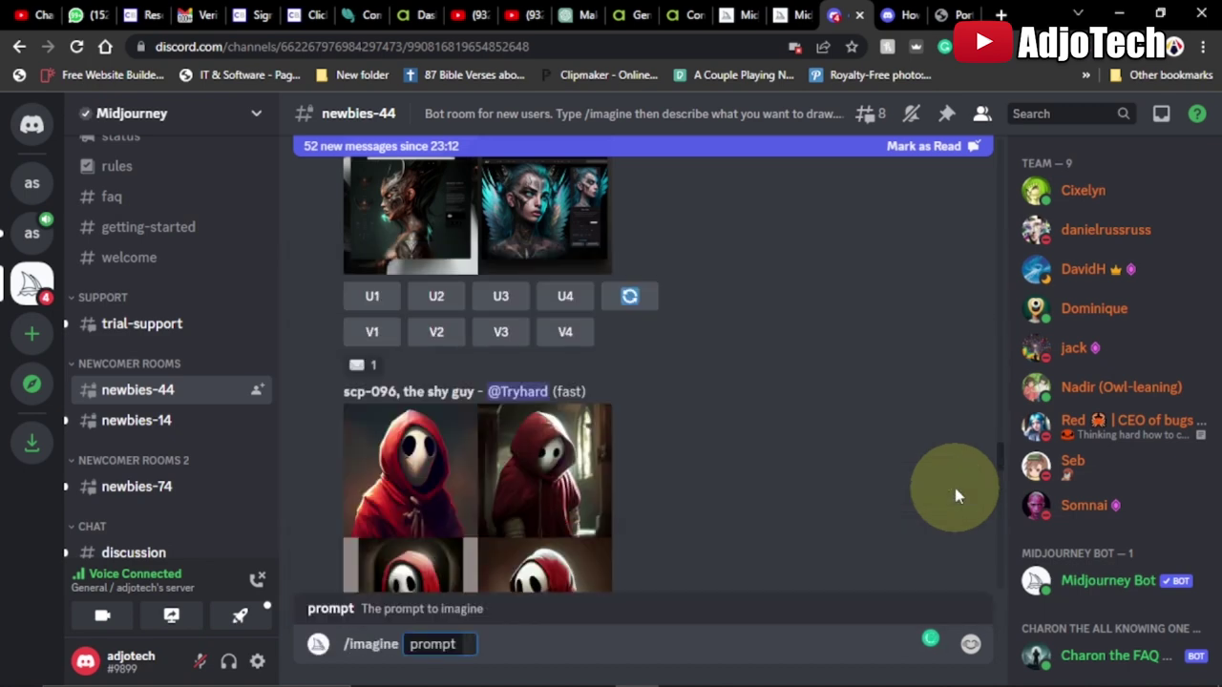
pyautogui.hotkey('ctrl', 'v')
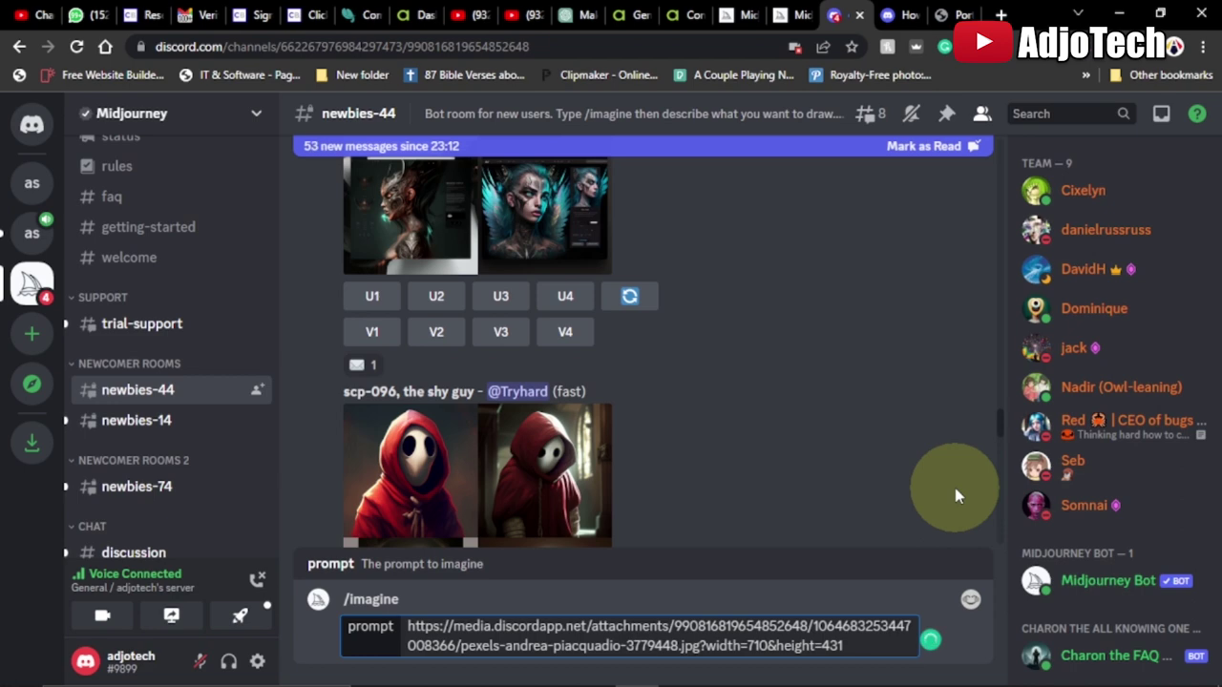
pyautogui.write('cld man, angry, --v 4')
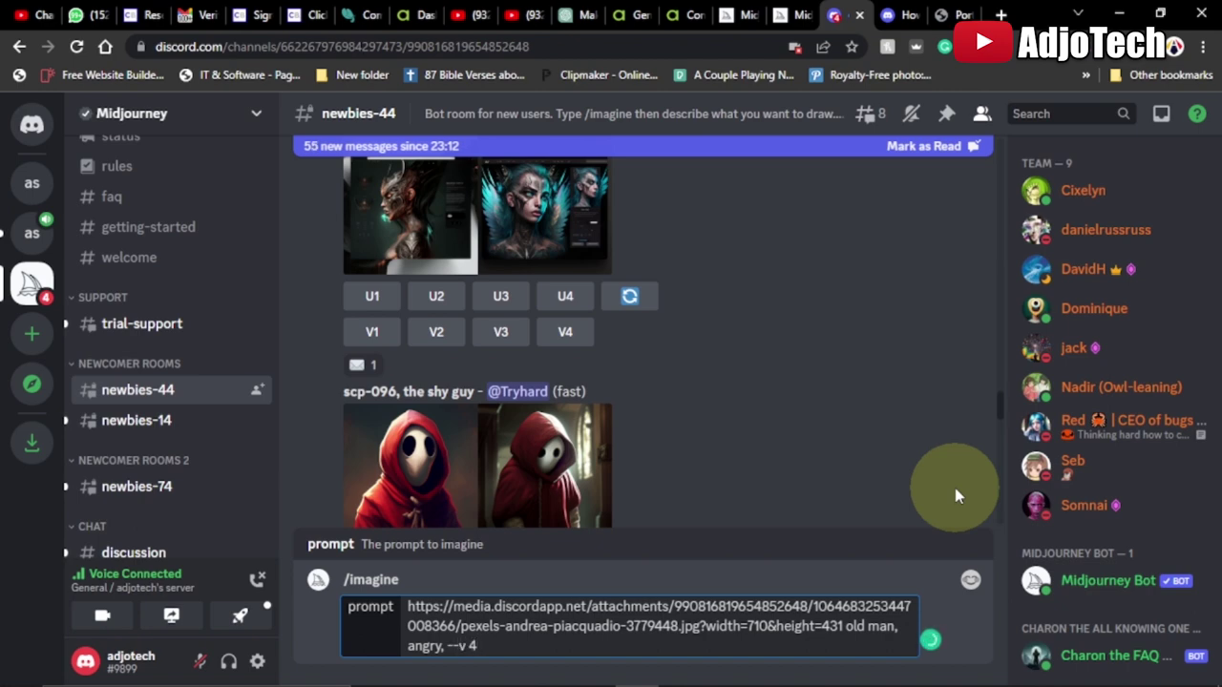
pyautogui.press('Return')
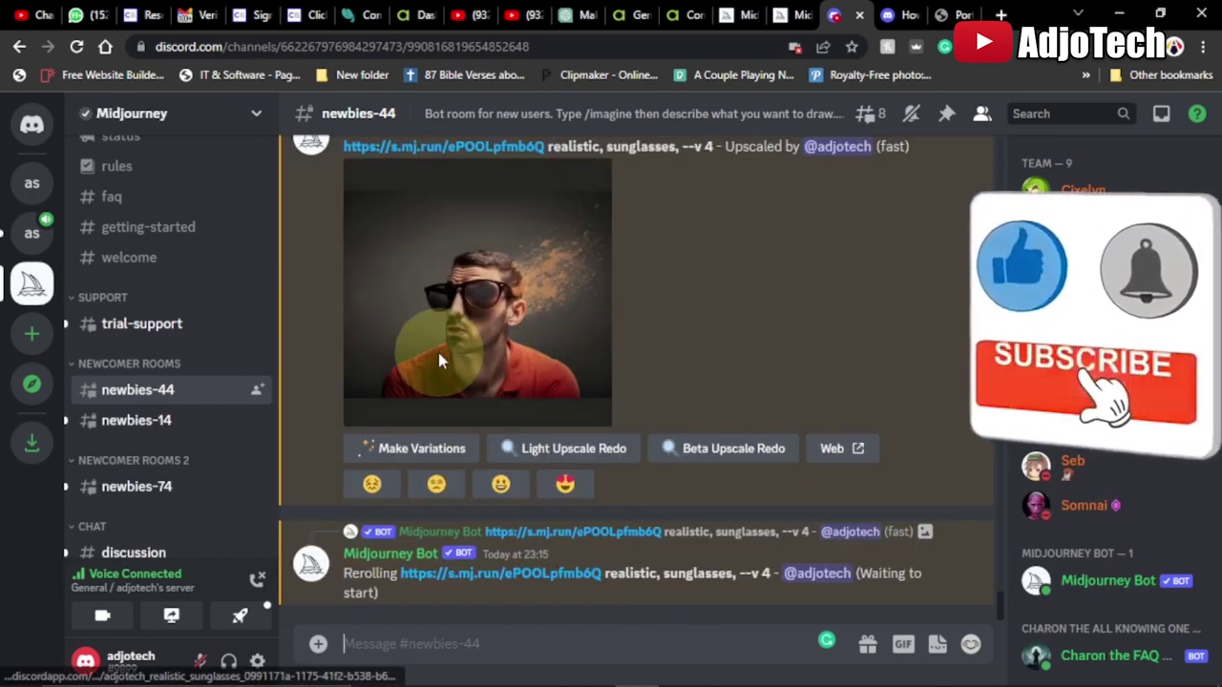
# Scroll the newbies-44 chat until the completed 'old man, angry, --v 4' four-image grid shows
pyautogui.scroll(1, 674, 450)
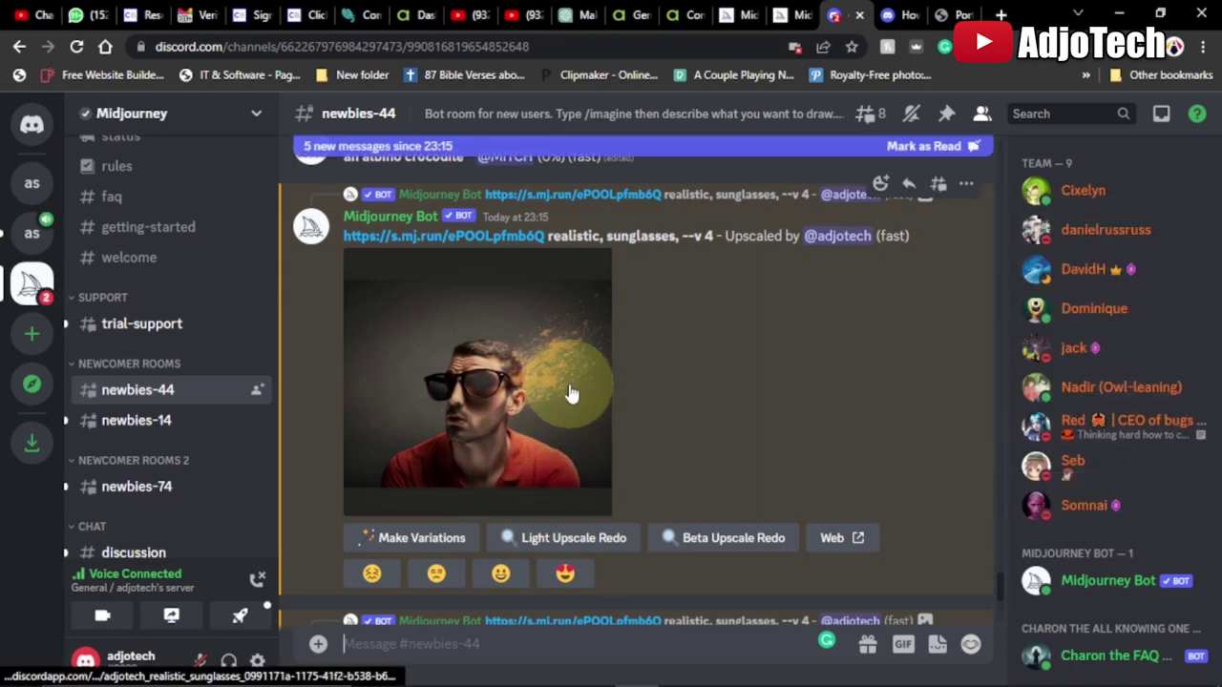
pyautogui.scroll(-3, 731, 401)
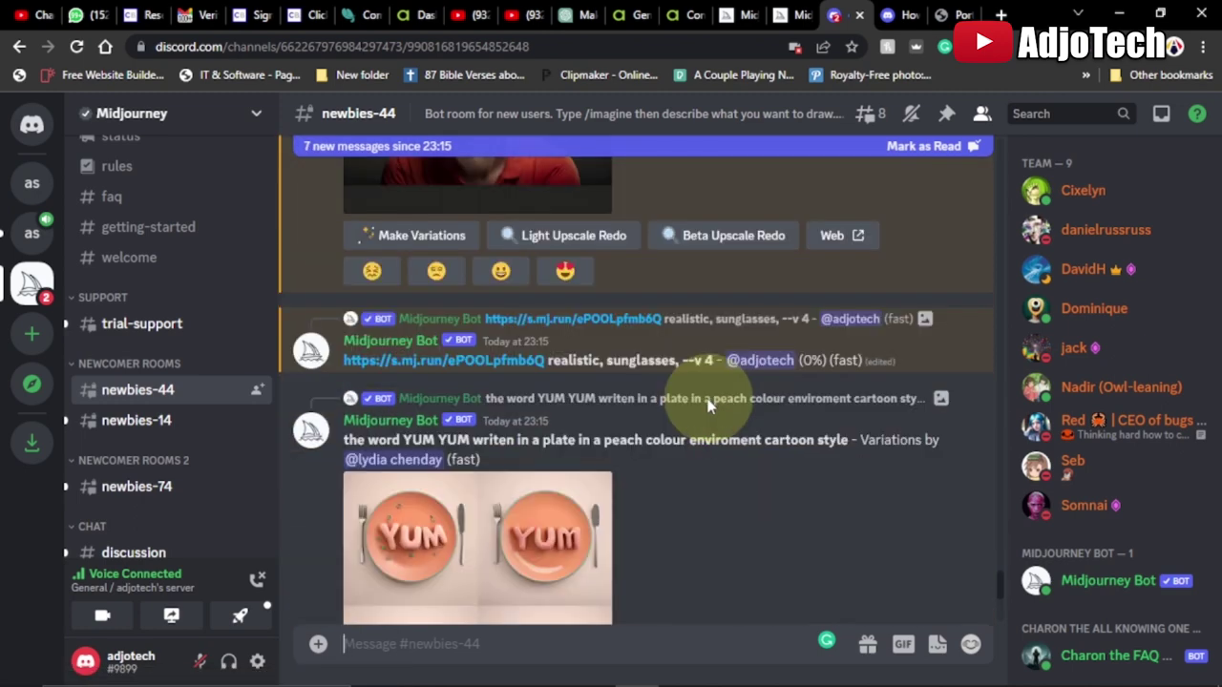
pyautogui.scroll(-2, 708, 405)
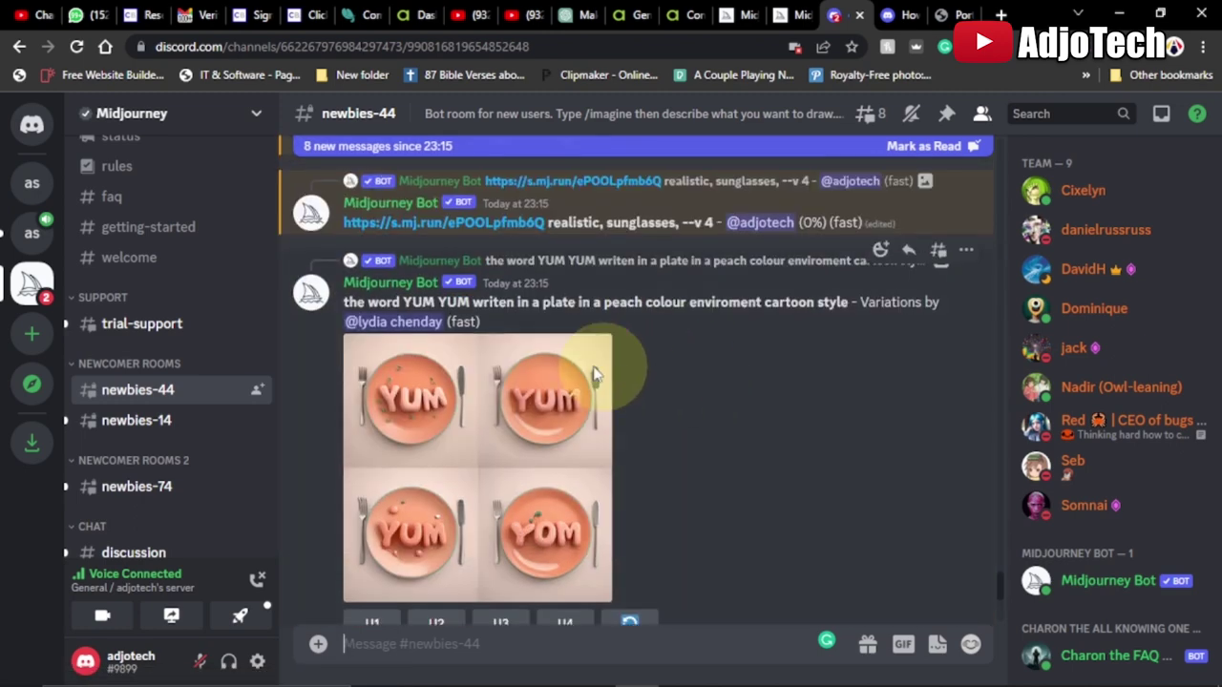
pyautogui.scroll(1, 593, 375)
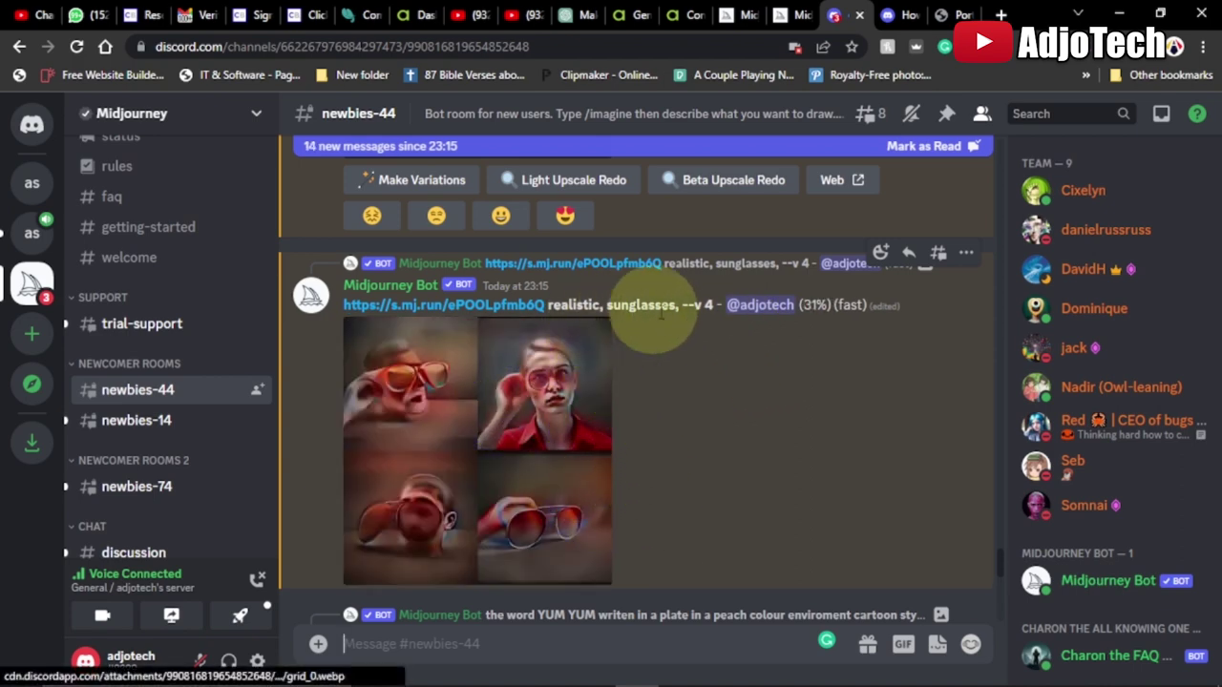
pyautogui.scroll(-2, 563, 430)
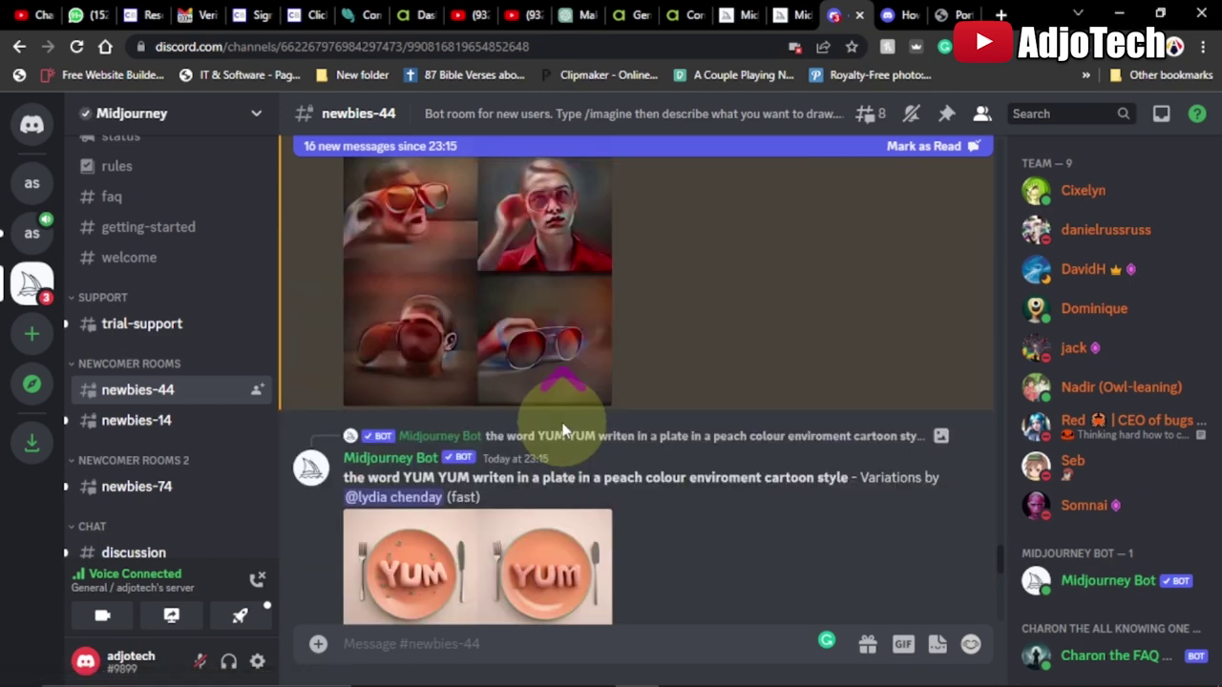
pyautogui.scroll(-3, 563, 432)
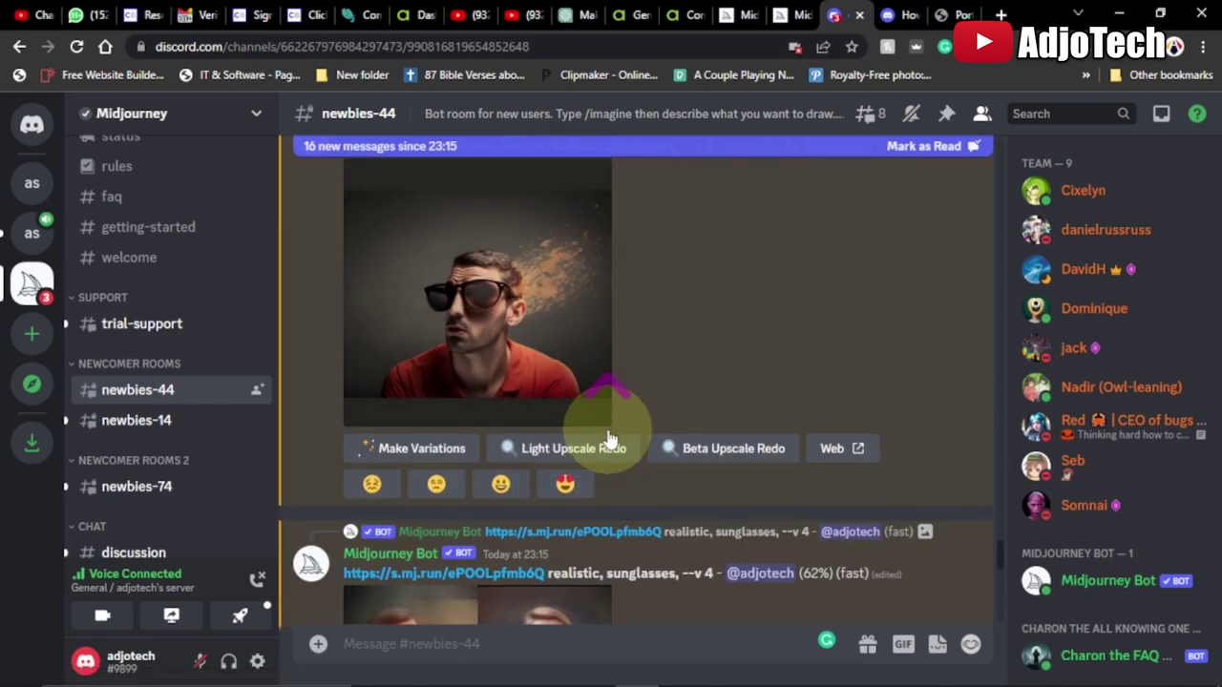
pyautogui.scroll(-2, 608, 437)
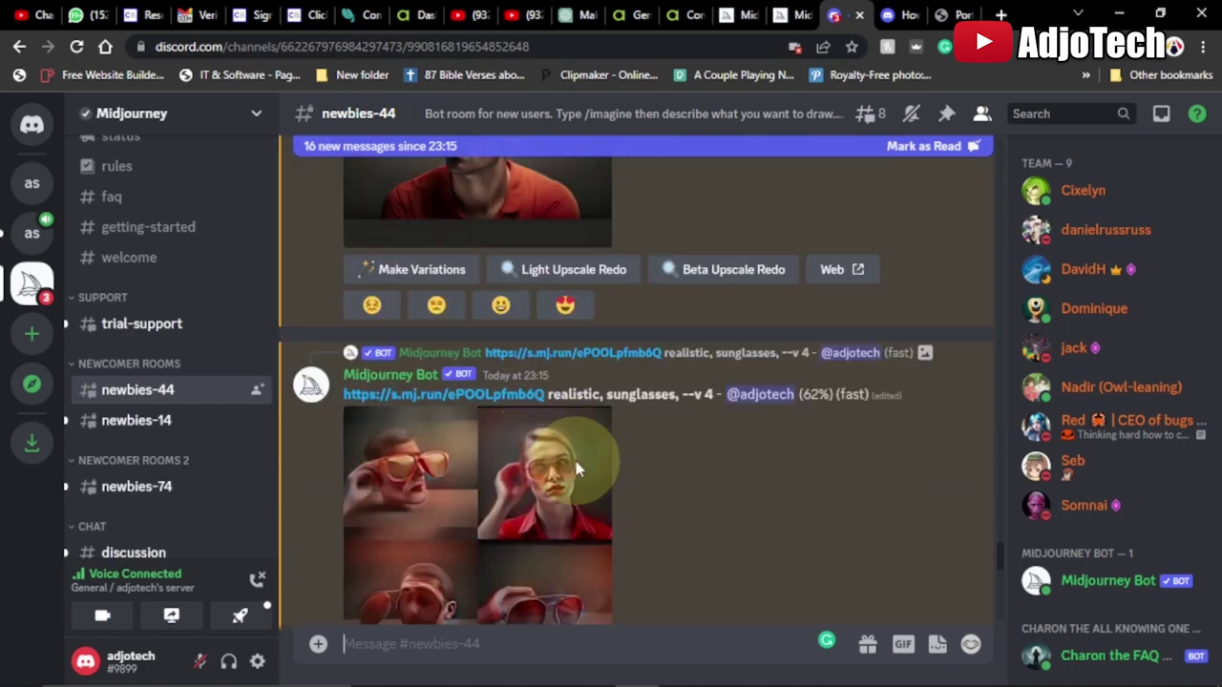
pyautogui.scroll(3, 514, 364)
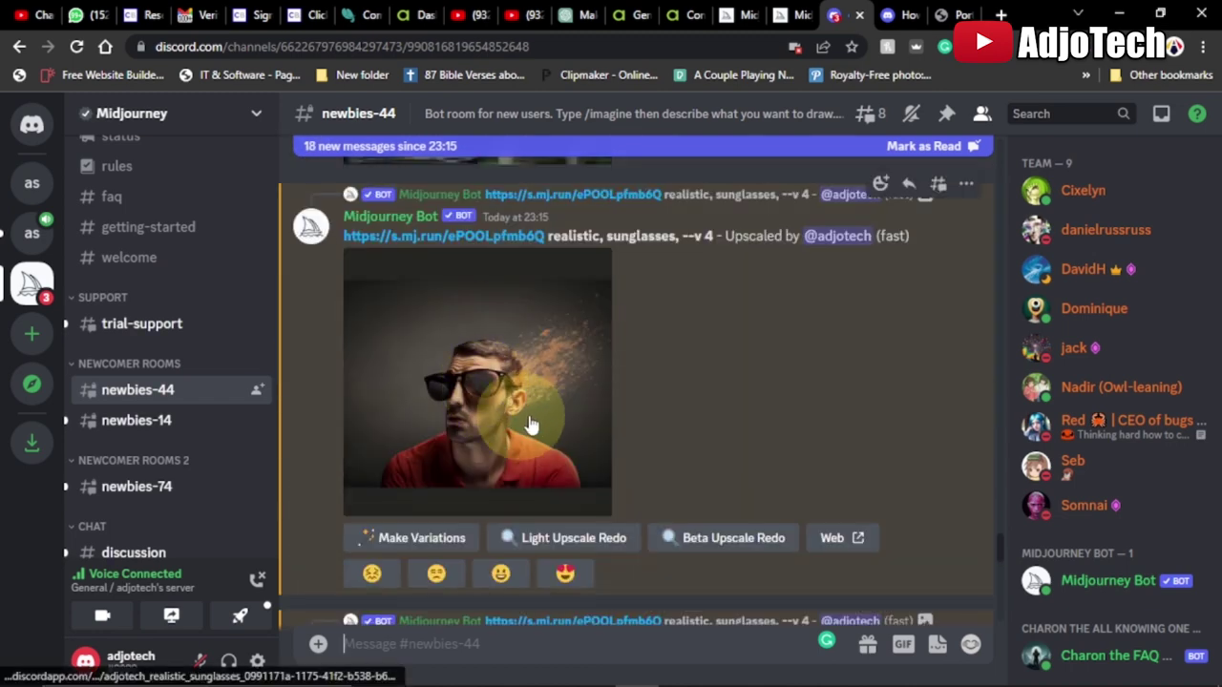
pyautogui.scroll(-3, 584, 427)
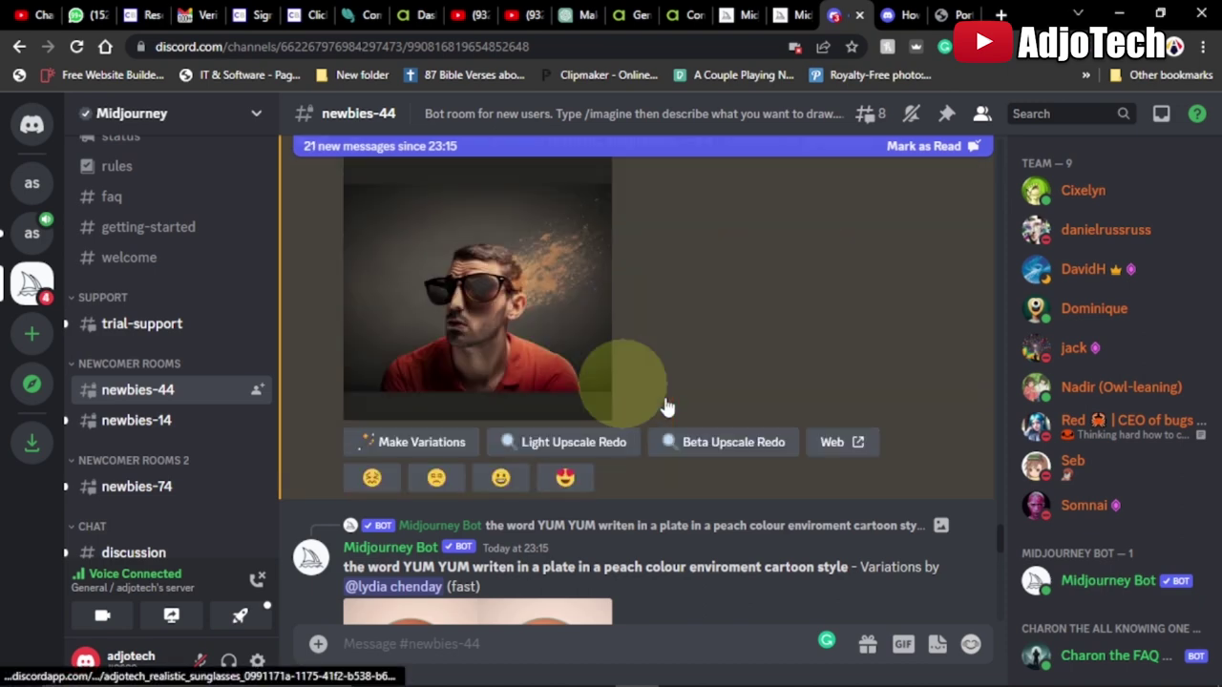
pyautogui.scroll(-4, 687, 412)
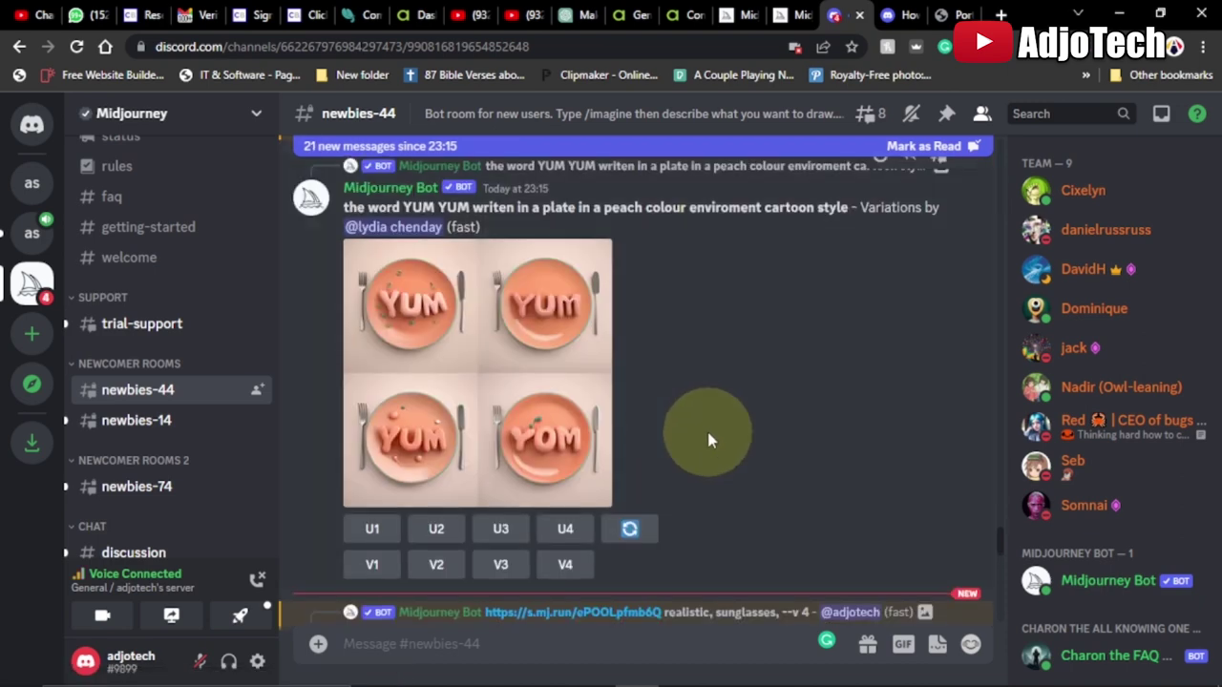
pyautogui.scroll(-5, 702, 430)
pyautogui.scroll(2, 668, 413)
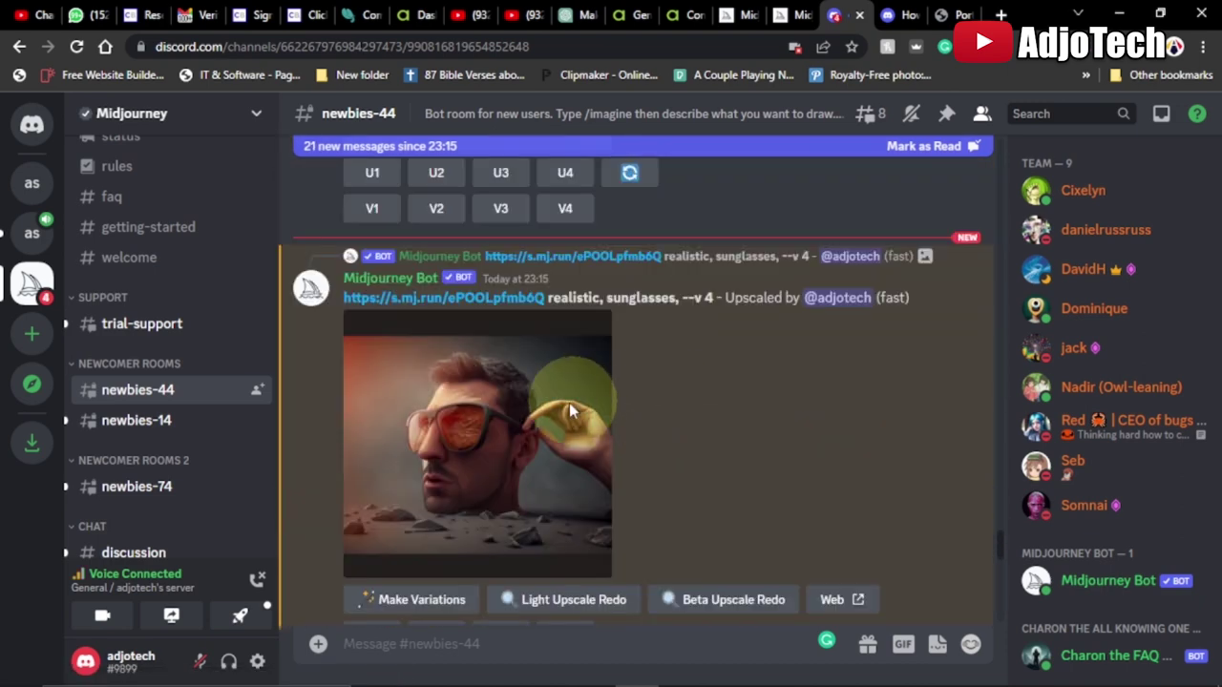
pyautogui.scroll(-6, 649, 456)
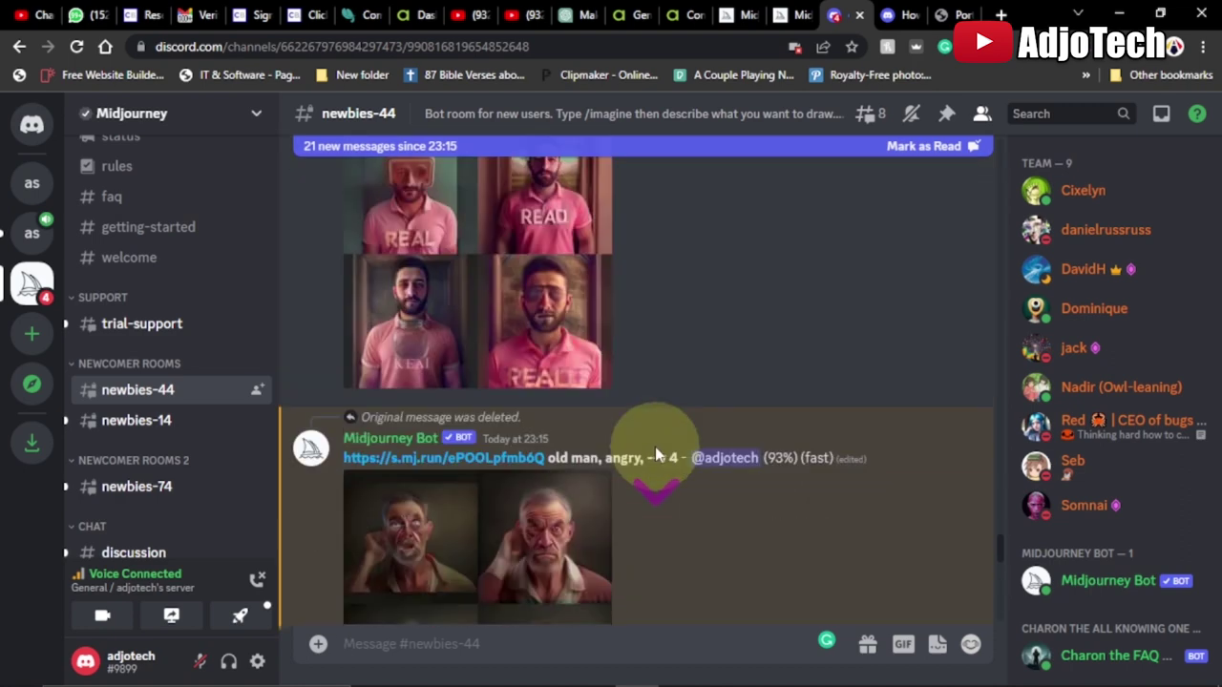
pyautogui.scroll(-2, 655, 447)
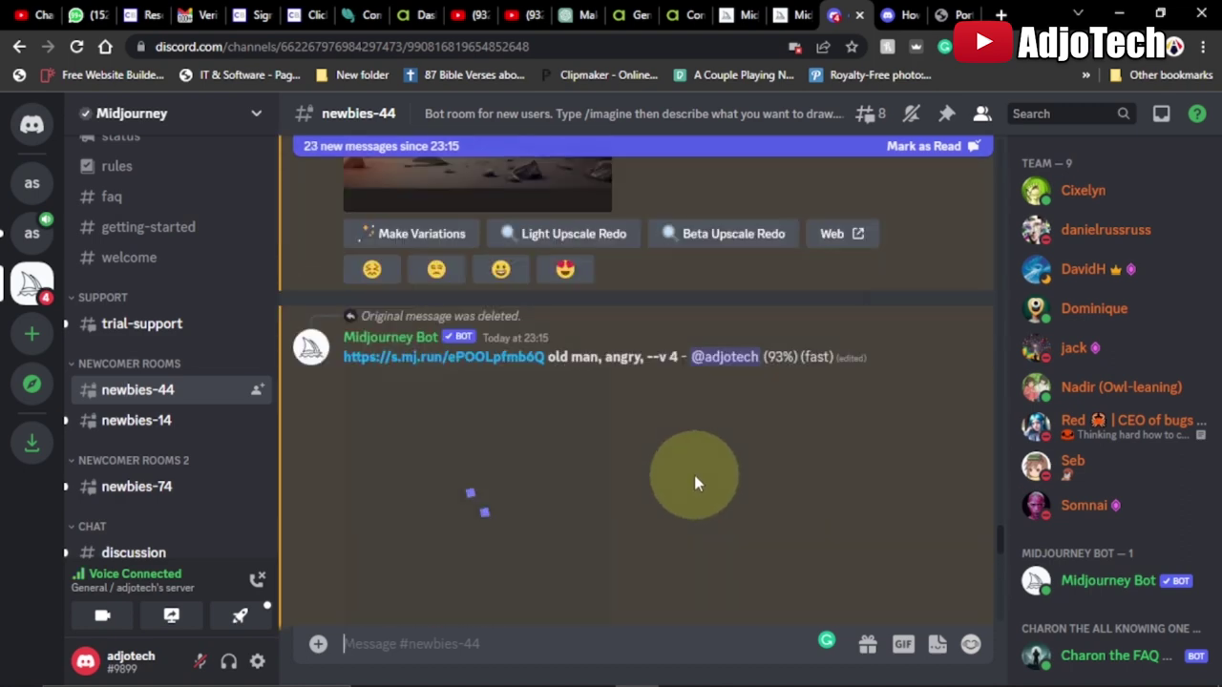
pyautogui.scroll(5, 685, 445)
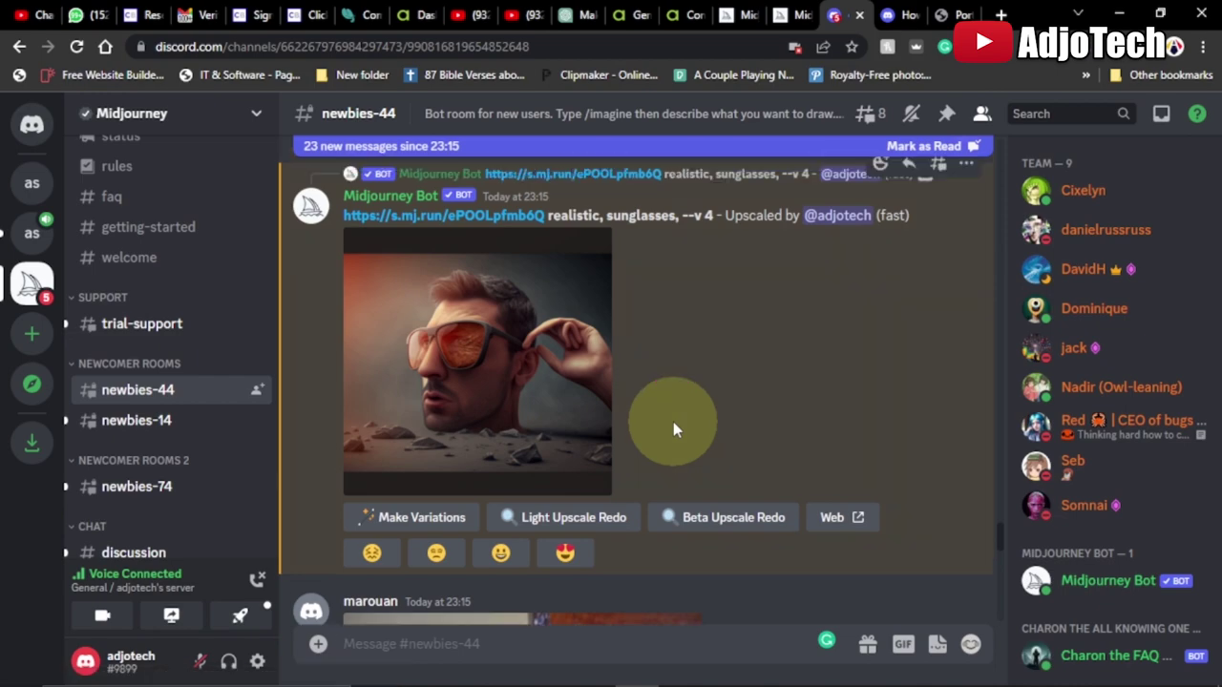
pyautogui.scroll(-8, 680, 449)
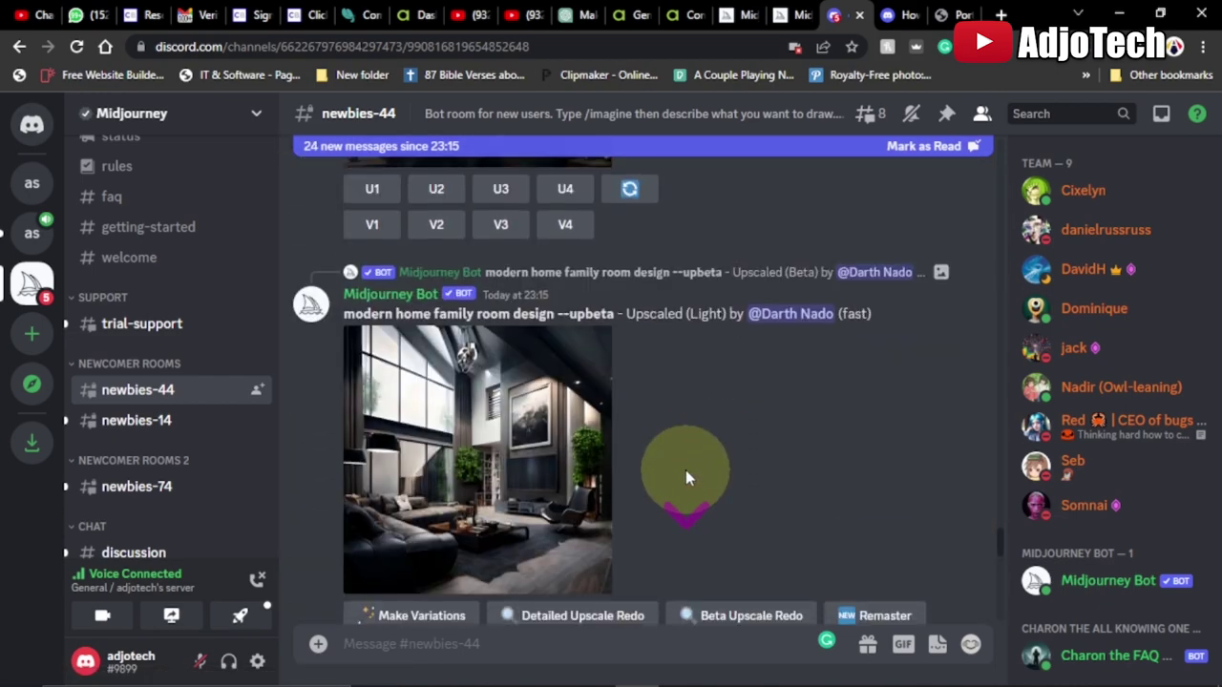
pyautogui.scroll(6, 686, 470)
pyautogui.scroll(-8, 686, 470)
pyautogui.scroll(5, 612, 412)
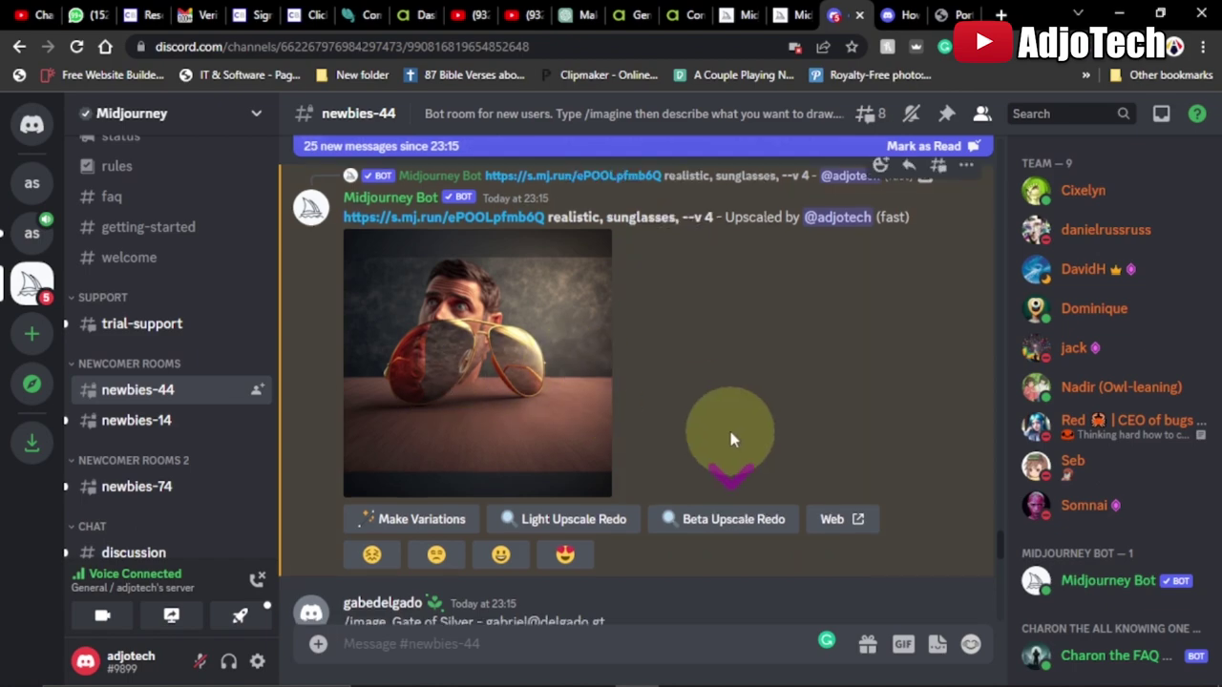
pyautogui.scroll(-10, 726, 439)
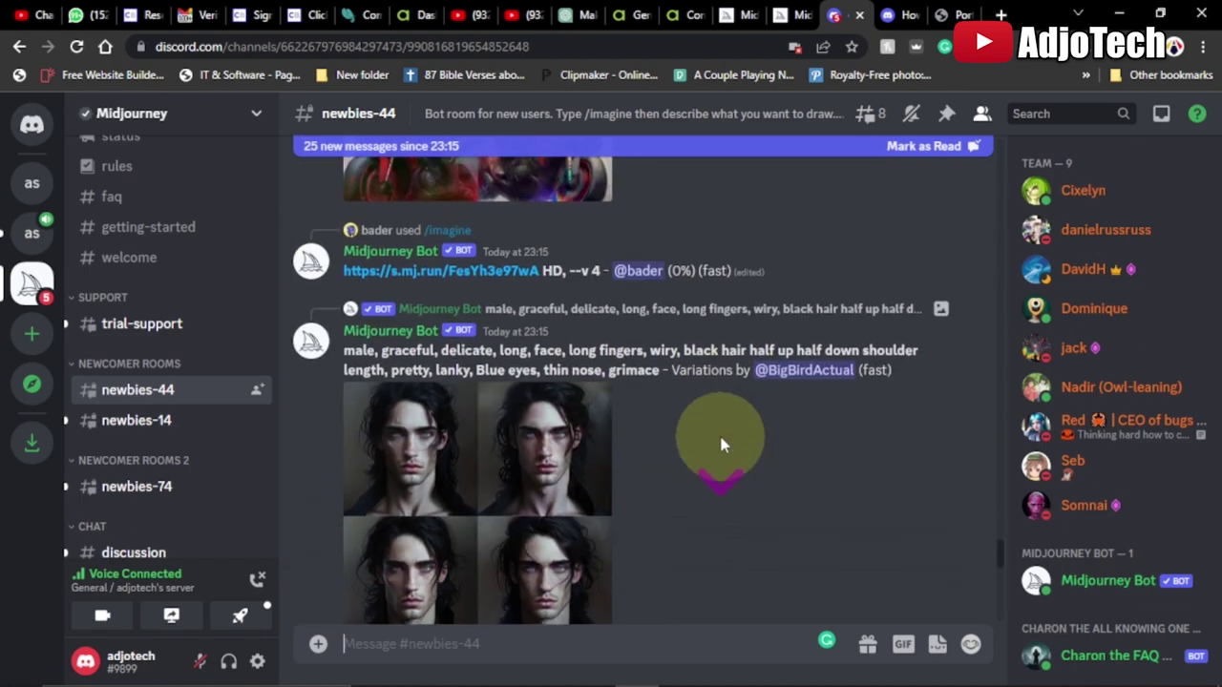
pyautogui.scroll(-15, 721, 444)
pyautogui.scroll(-10, 721, 445)
pyautogui.scroll(5, 718, 437)
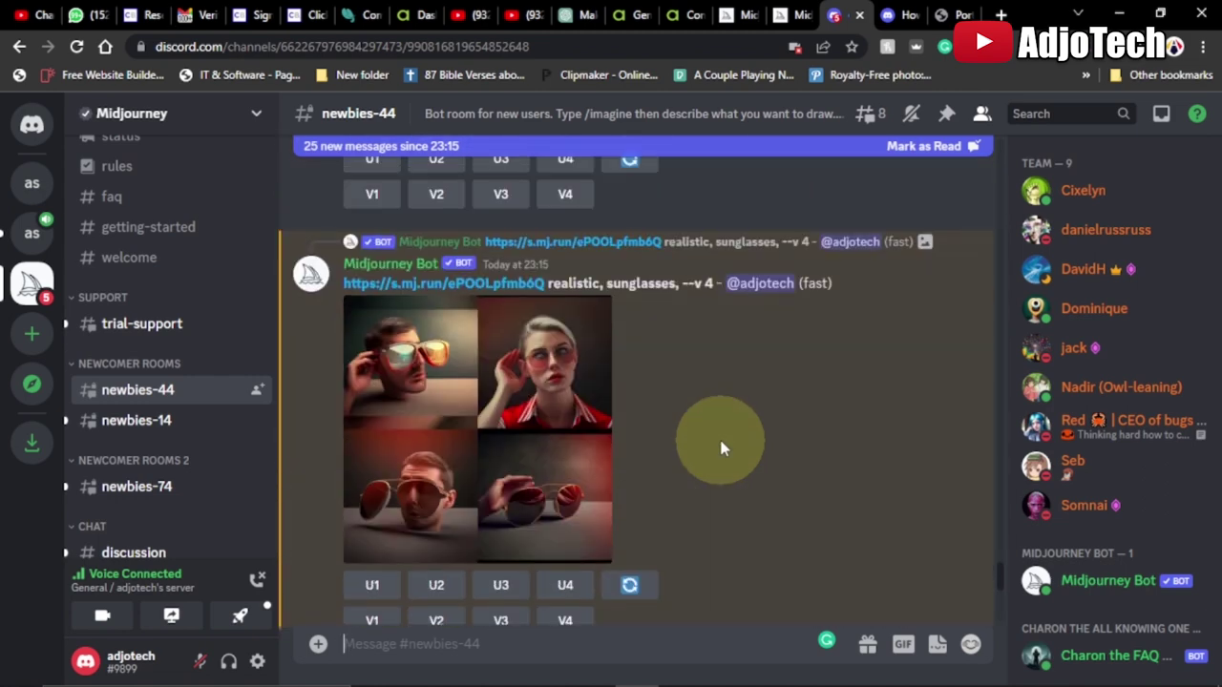
pyautogui.scroll(-2, 719, 436)
pyautogui.scroll(2, 718, 435)
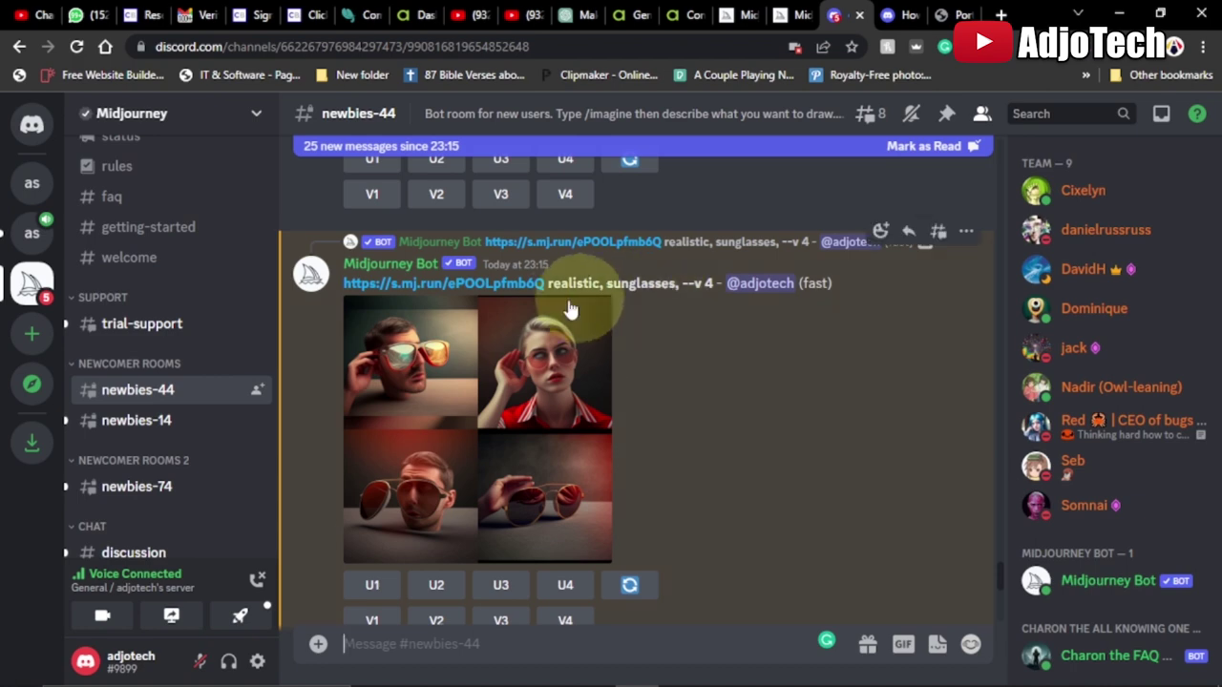
pyautogui.scroll(-6, 691, 466)
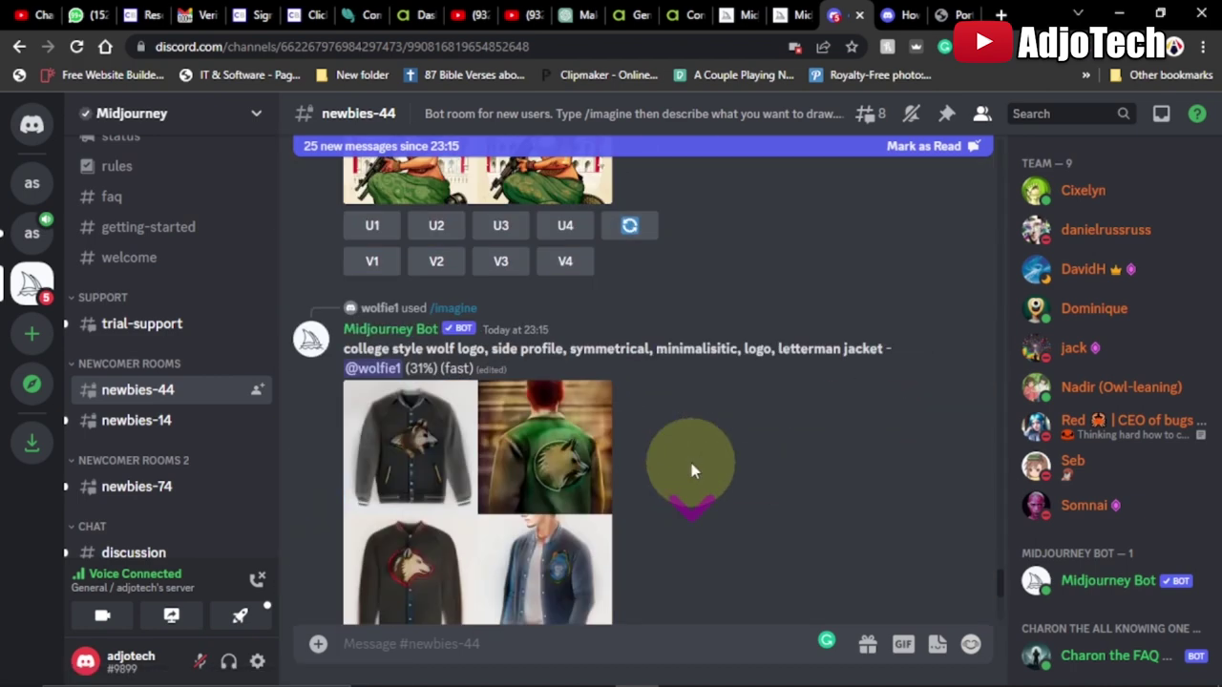
pyautogui.scroll(-8, 693, 465)
pyautogui.scroll(3, 691, 468)
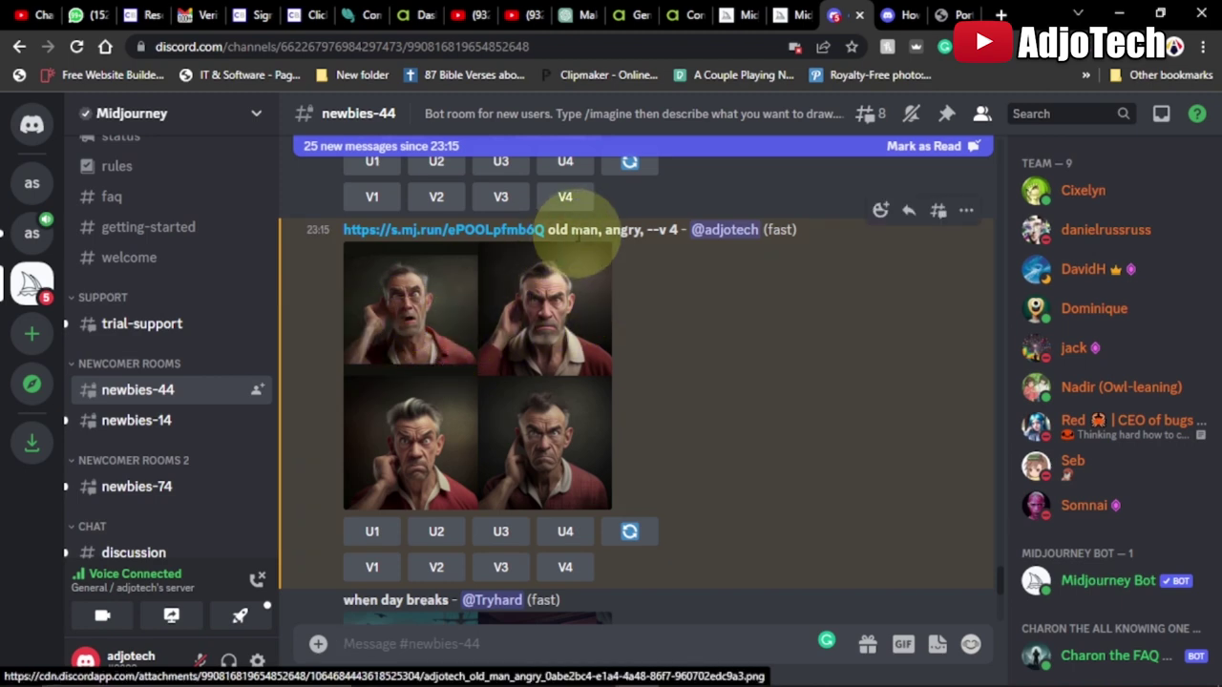
# Enlarge the angry old man grid, close it, then reopen it to view the four red-shirt portraits
pyautogui.click(414, 325)
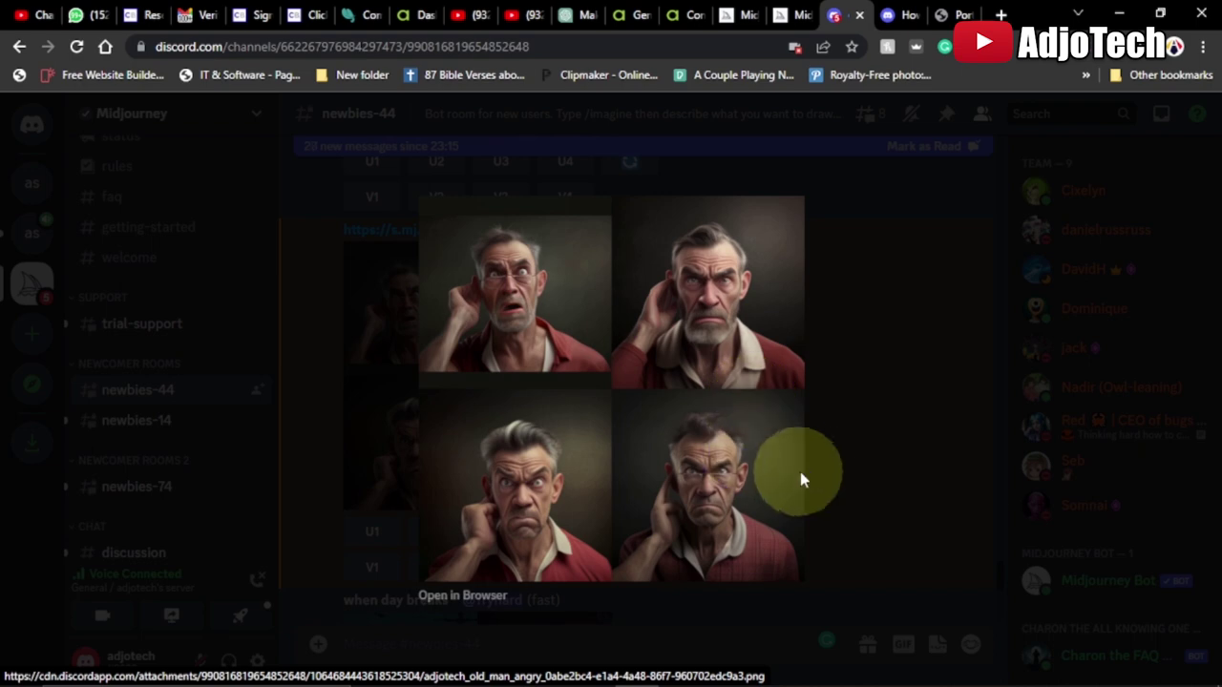
pyautogui.click(863, 355)
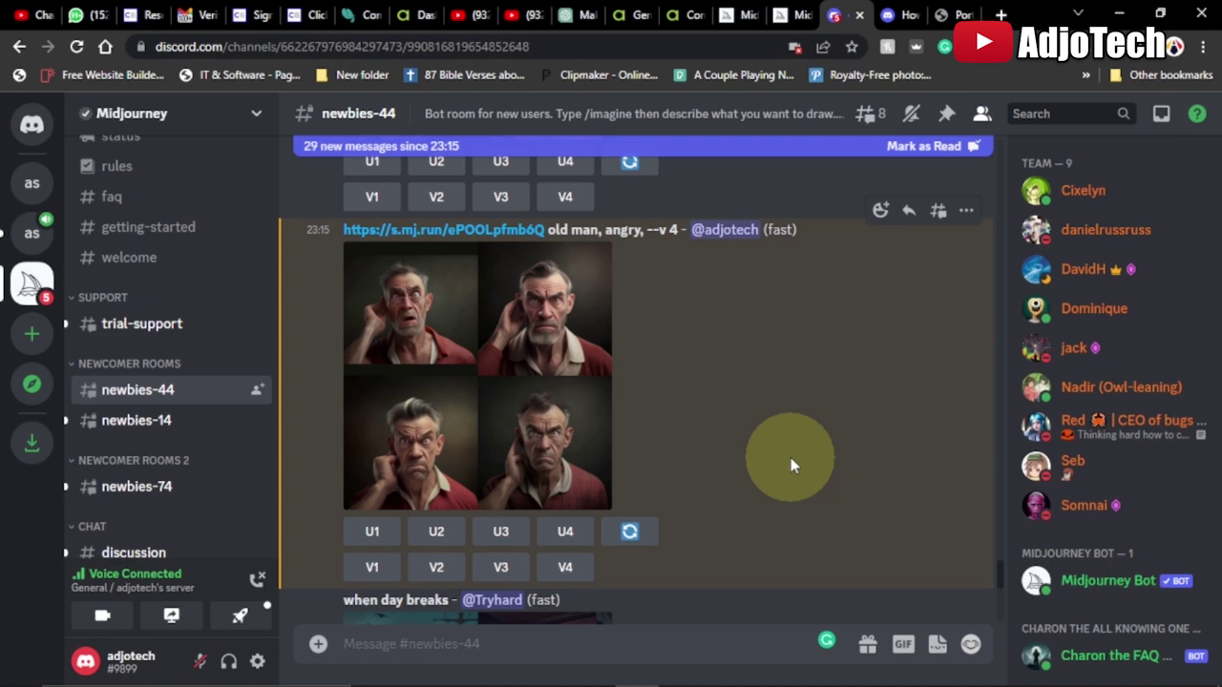
pyautogui.click(417, 326)
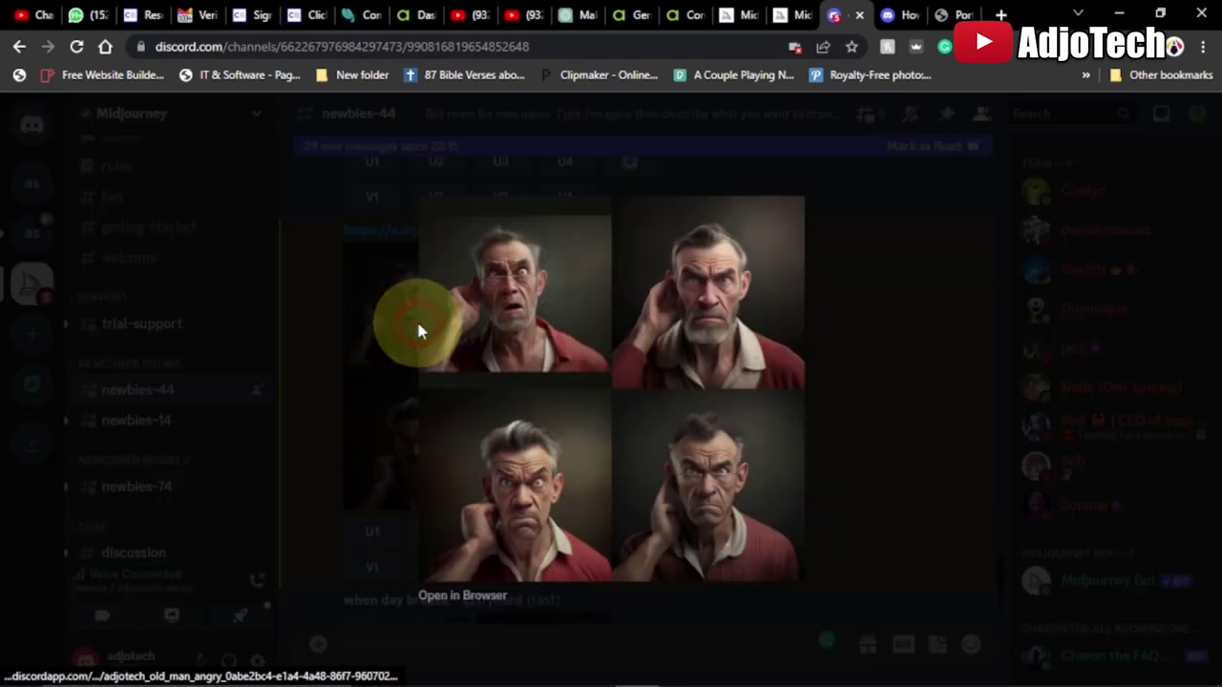